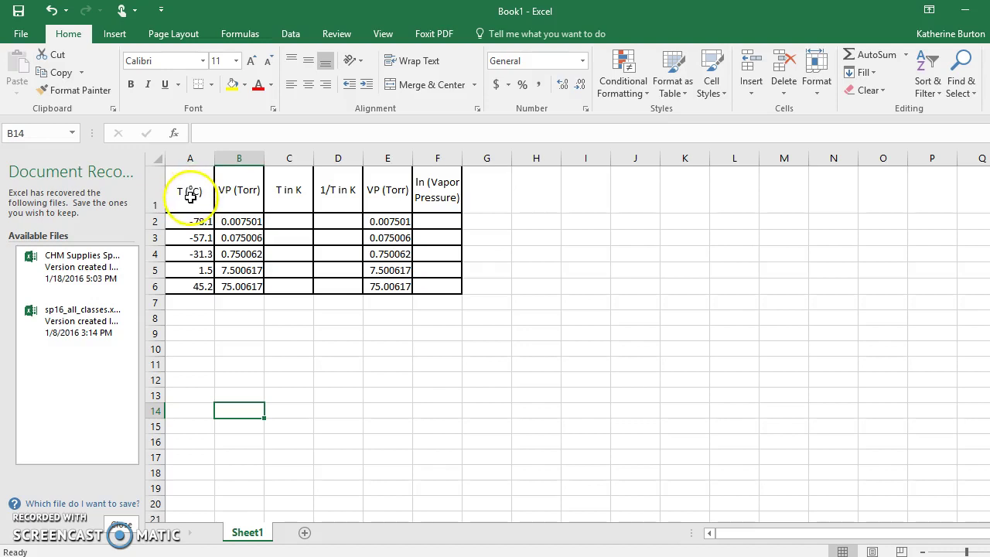
left_click(238, 194)
left_click(188, 190)
left_click(237, 194)
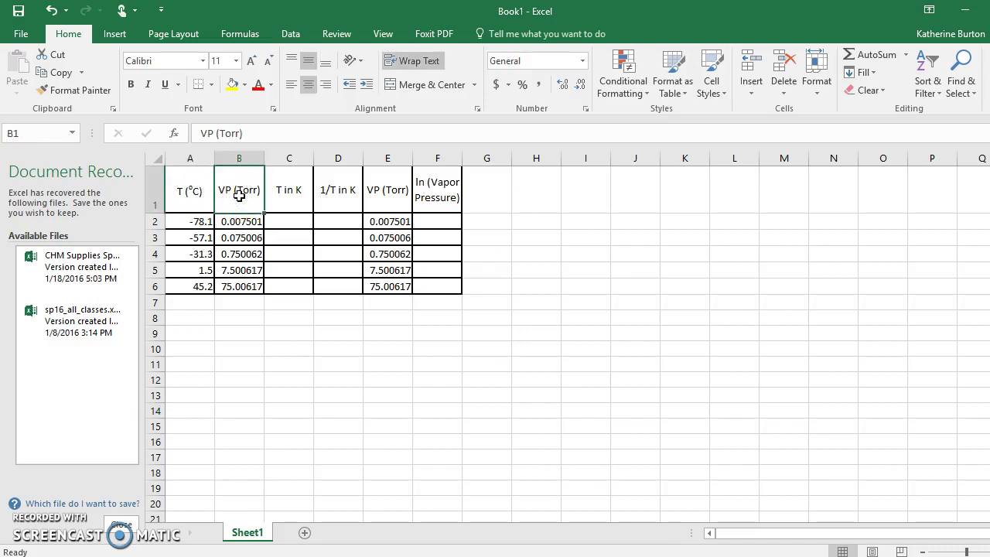
left_click(239, 195)
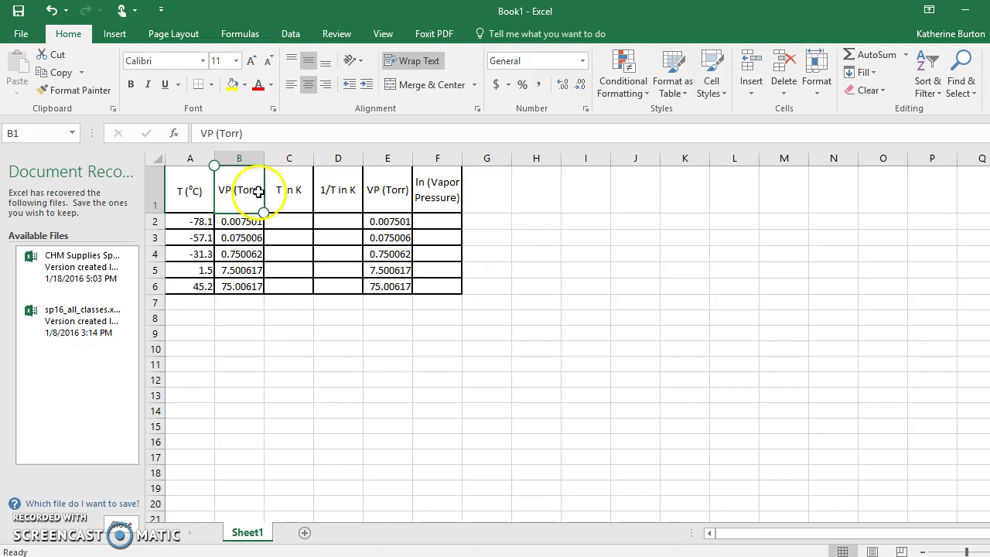
Step: Enter the label y in cell I1 and the label x in cell H1
left_click(585, 192)
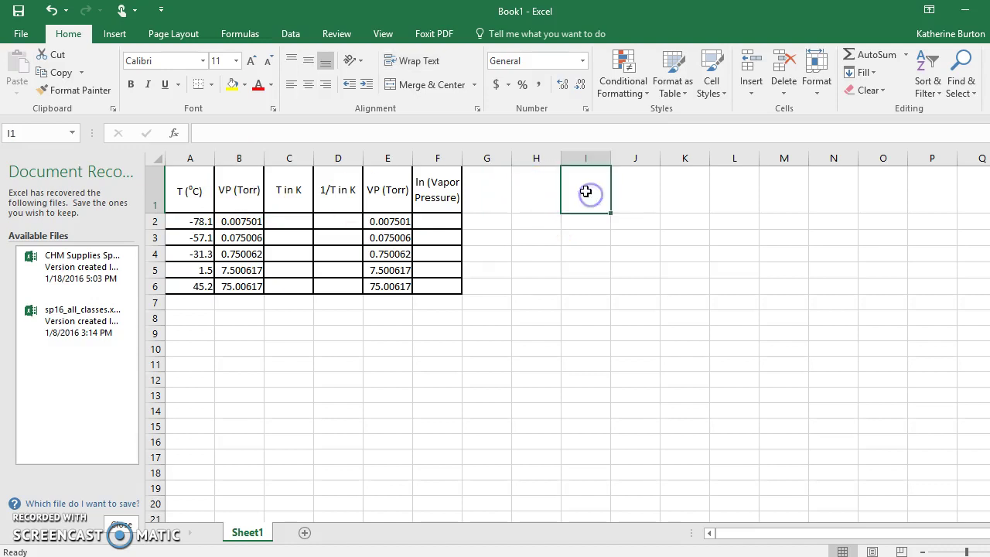
type("y")
left_click(532, 187)
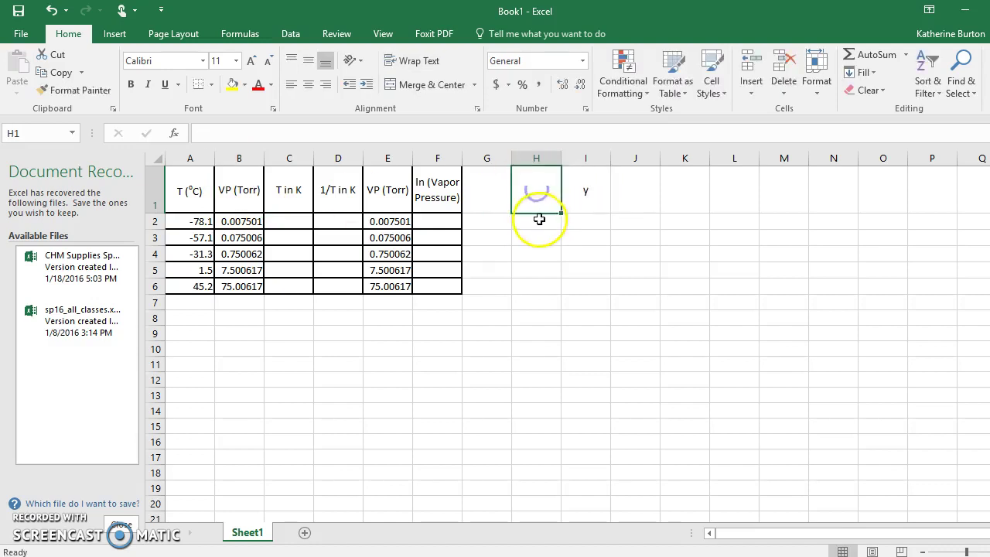
type("x")
left_click(546, 252)
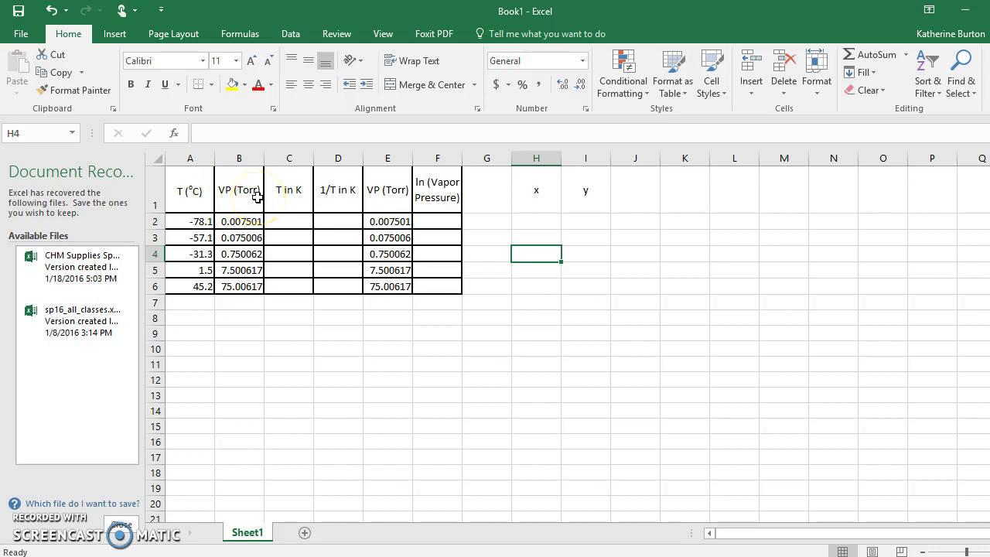
Step: Enter the compound name Toluene as a heading in cell K1
left_click(688, 199)
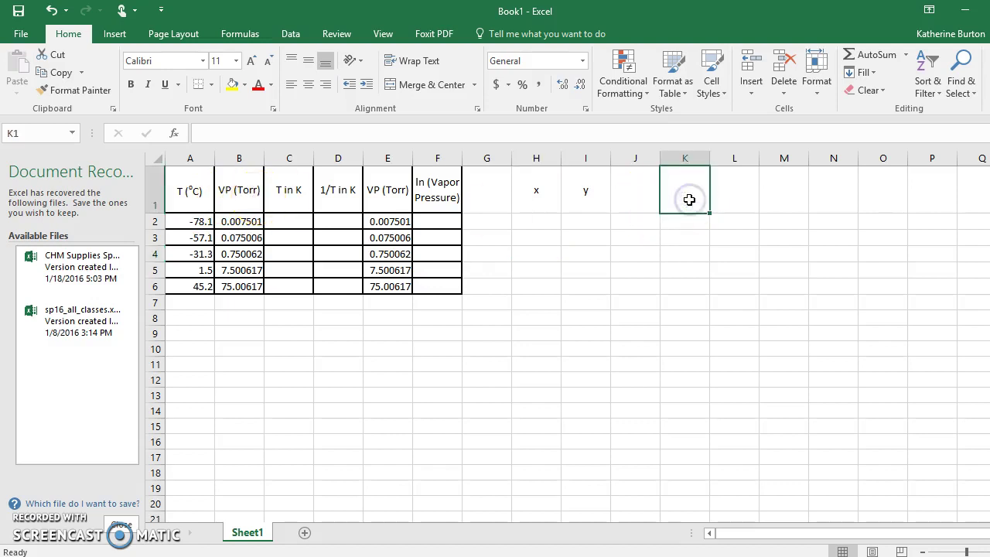
type("Toluene")
left_click(714, 283)
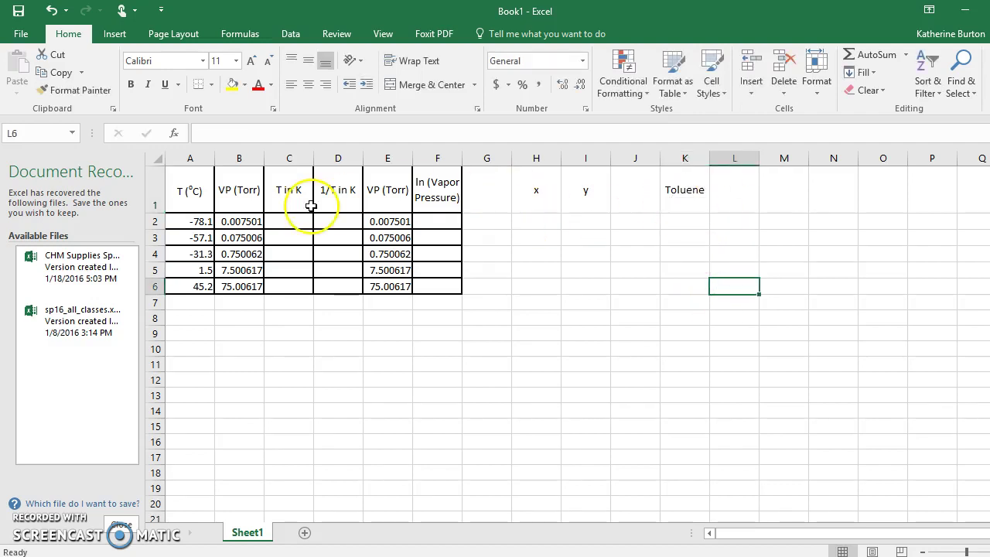
Step: Add the notes "Delta H of Vaporizarion" in K2, "Normal BP" in K3 and "Graph and get a best fit line" in K5
left_click(681, 226)
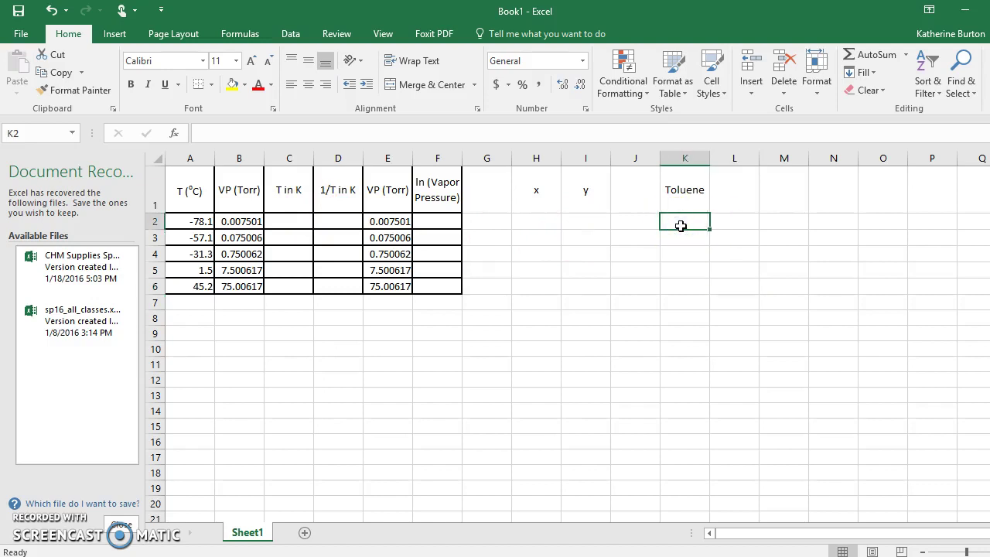
type("Delta H of Va")
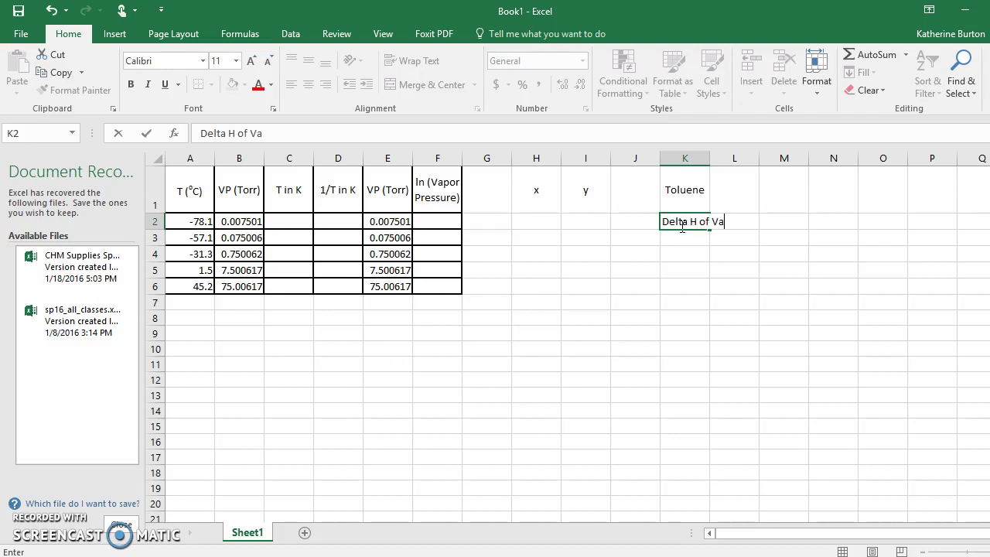
type("porizarion")
key("Return")
type("Normal BP")
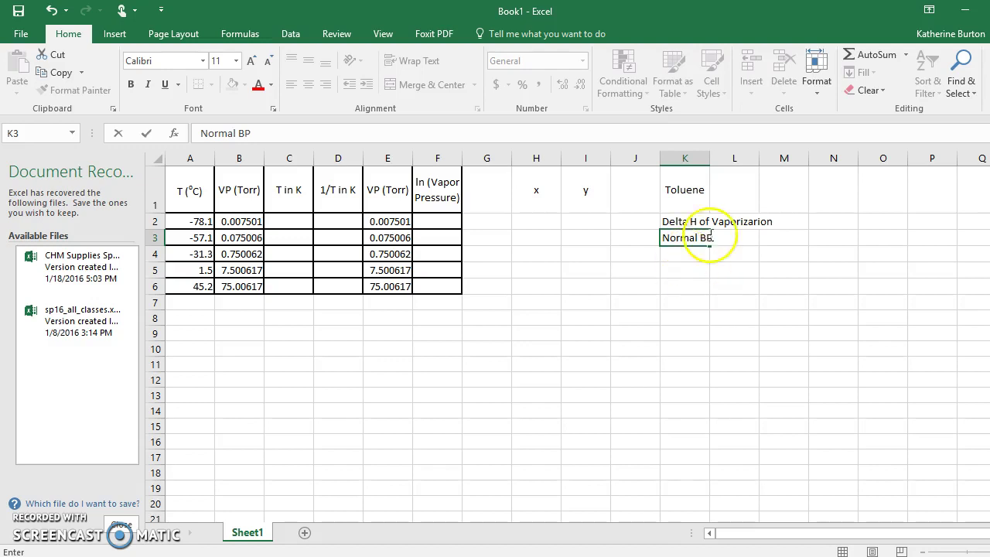
left_click(775, 241)
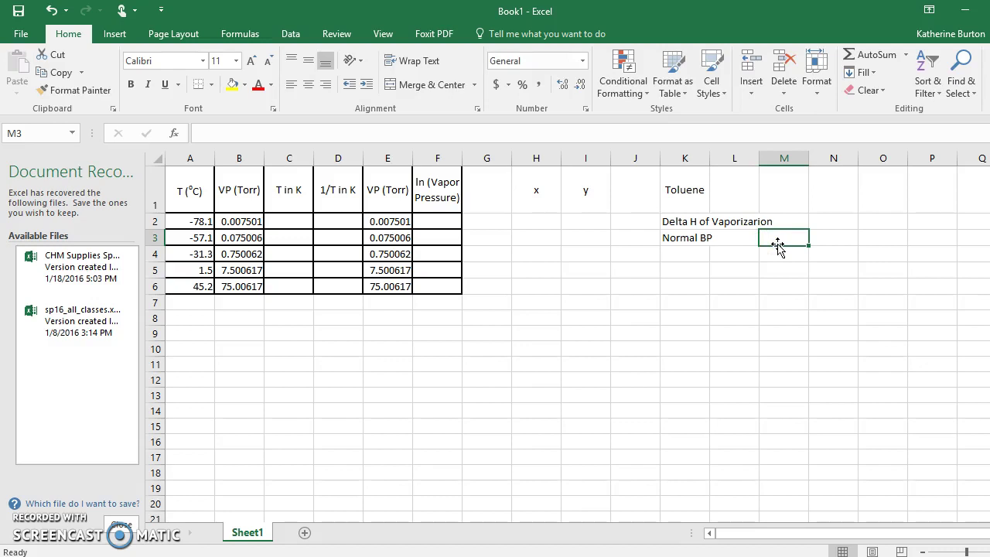
left_click(688, 270)
type("Graph and get a best fit line")
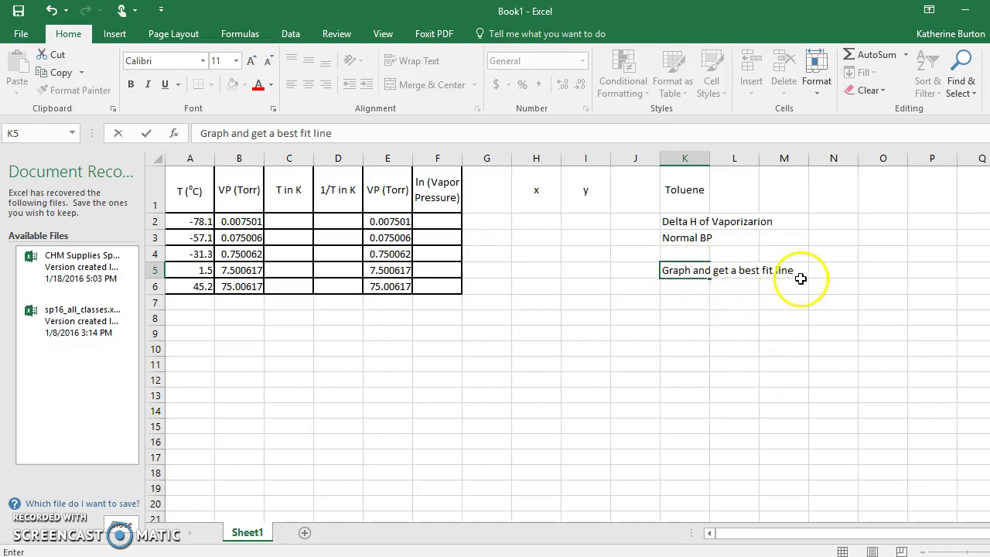
Step: Insert a markers-only scatter chart from A1:B6 and place it beside the data table, starting at column G
left_click_drag(186, 180, 229, 287)
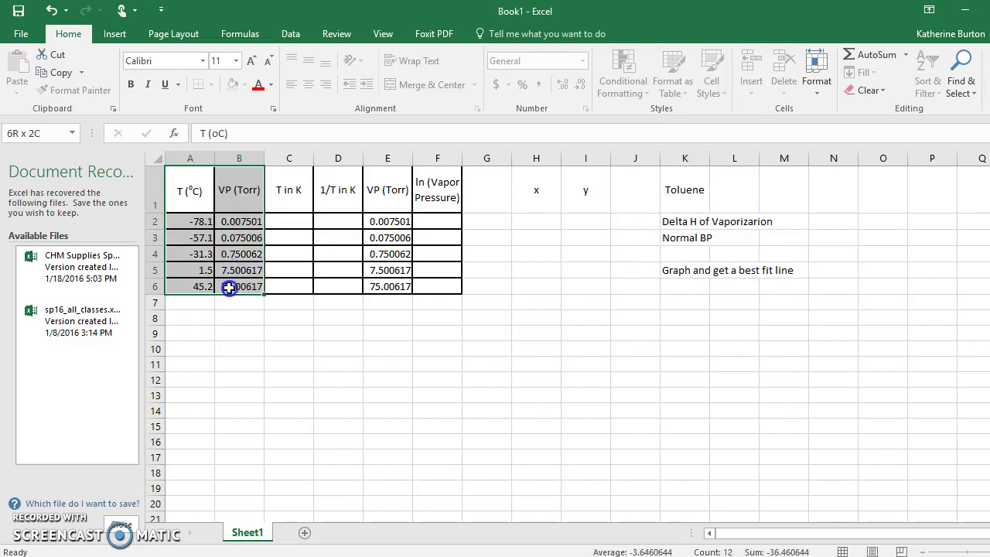
left_click(186, 188)
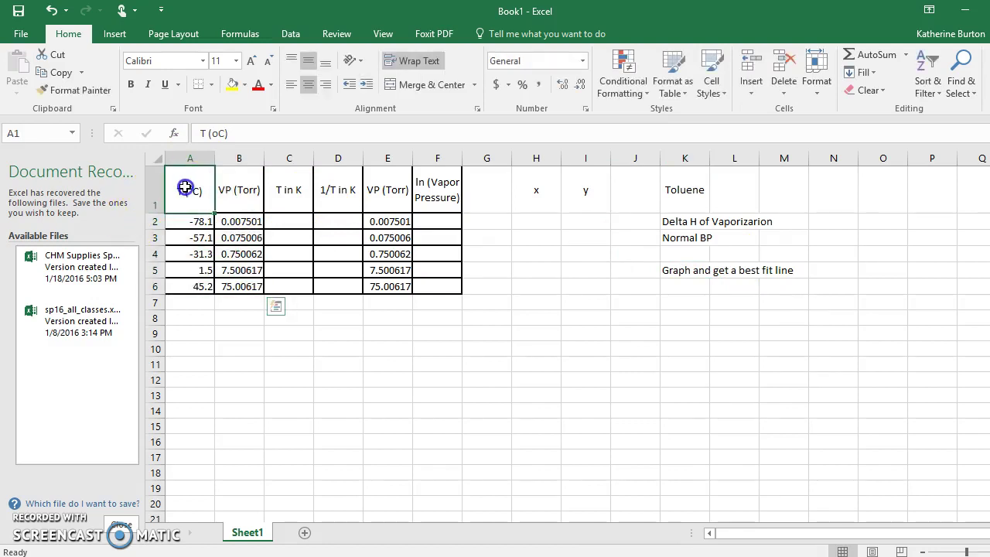
left_click_drag(185, 188, 228, 291)
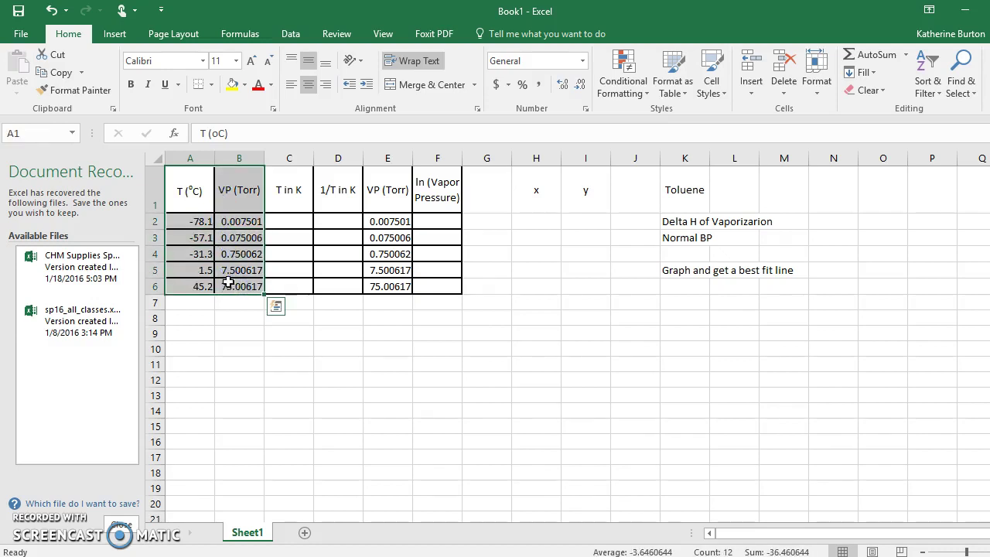
left_click(116, 37)
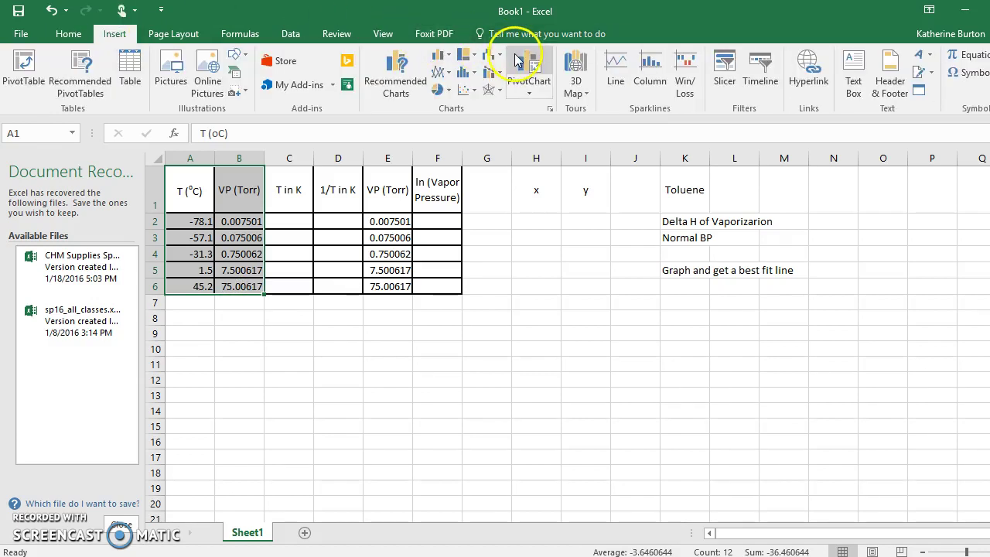
left_click(465, 92)
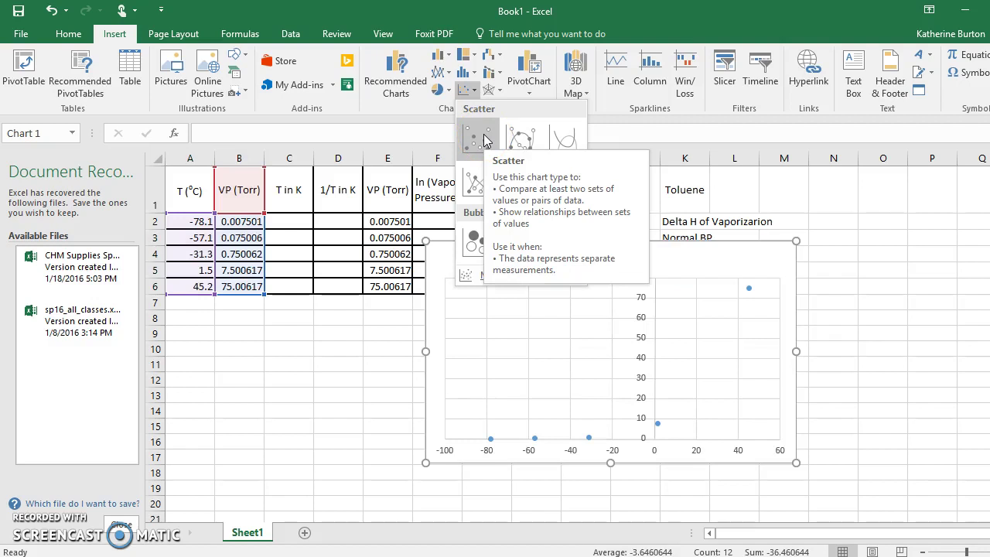
left_click(475, 139)
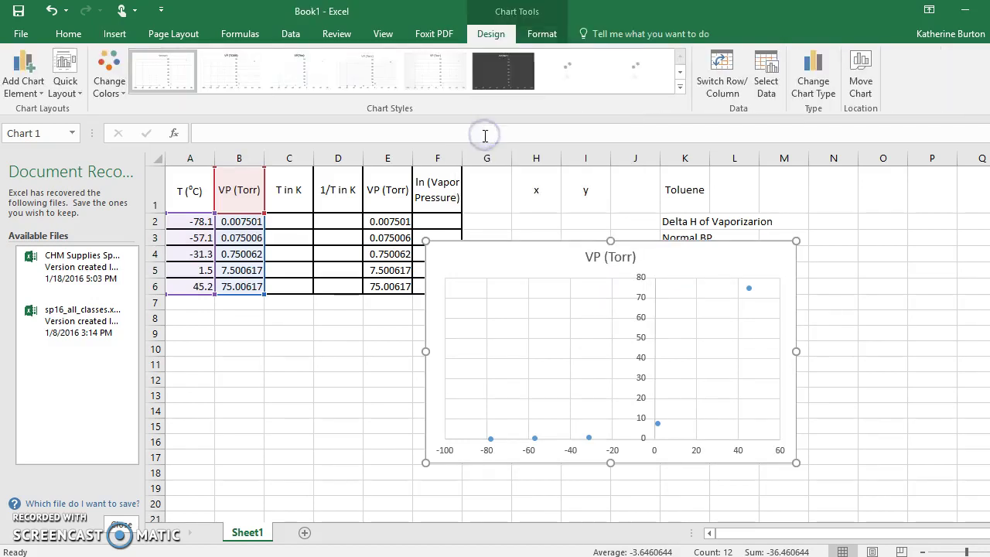
left_click_drag(554, 259, 609, 192)
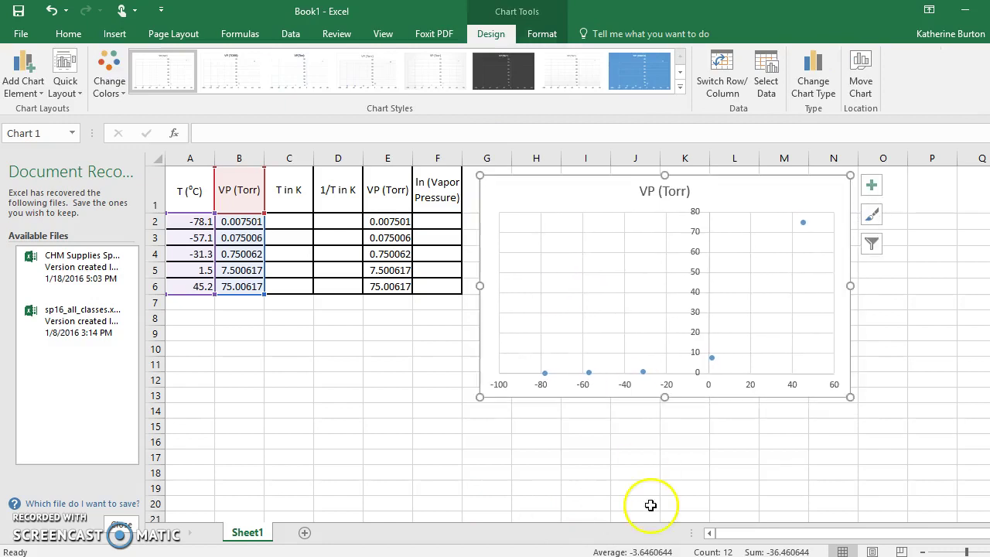
Step: Format the chart's horizontal axis so that the vertical axis crosses at axis value -100
left_click(707, 372)
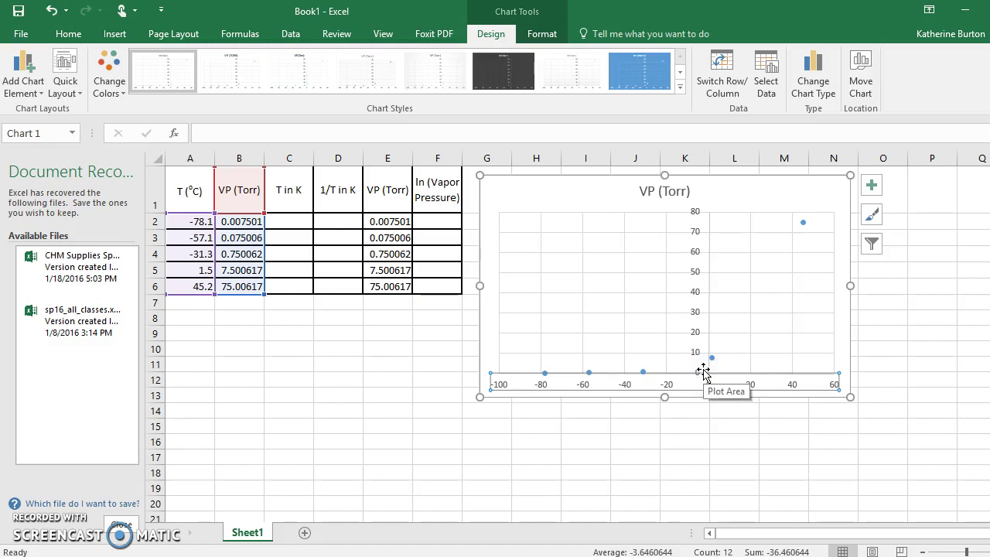
left_click(703, 373)
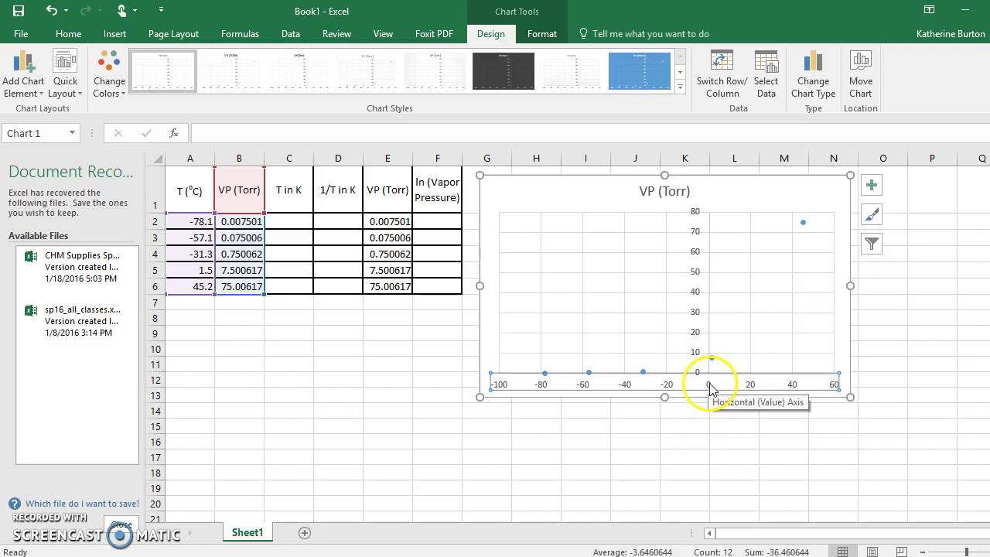
left_click(710, 388)
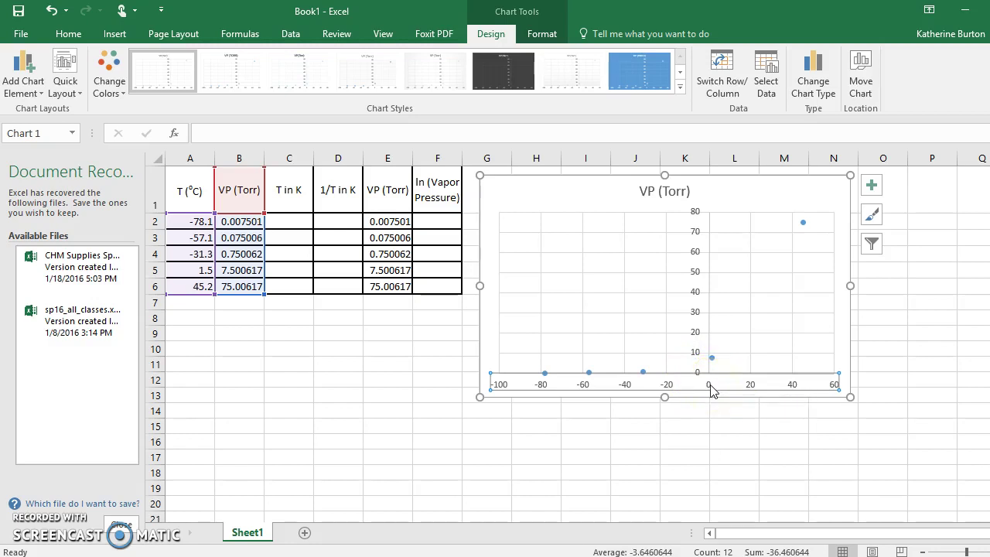
right_click(711, 389)
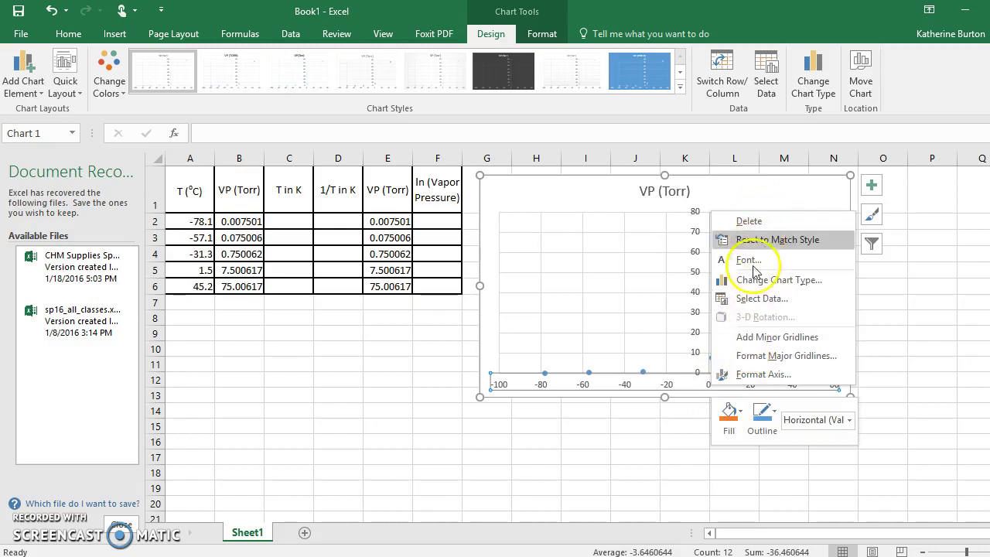
left_click(764, 375)
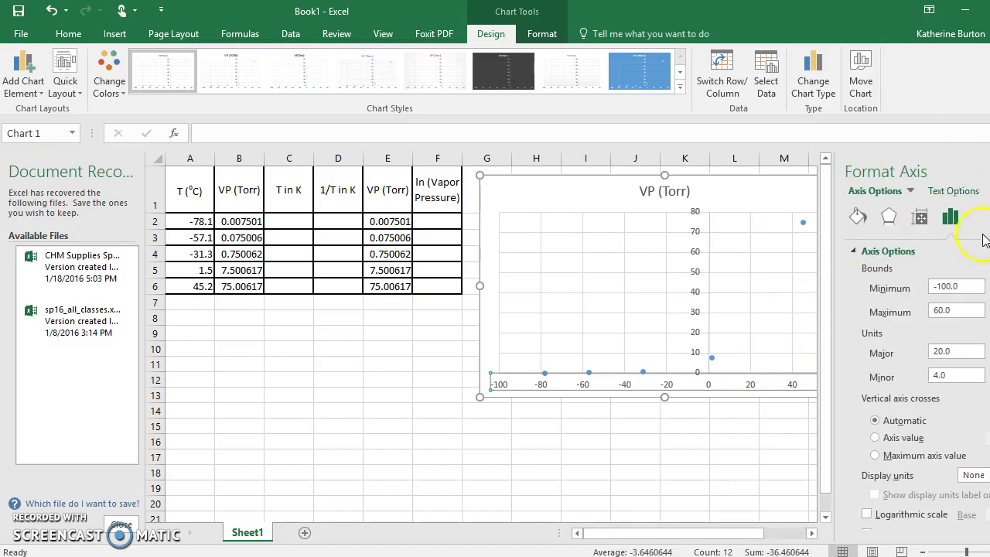
scroll(925, 386, "down", 3)
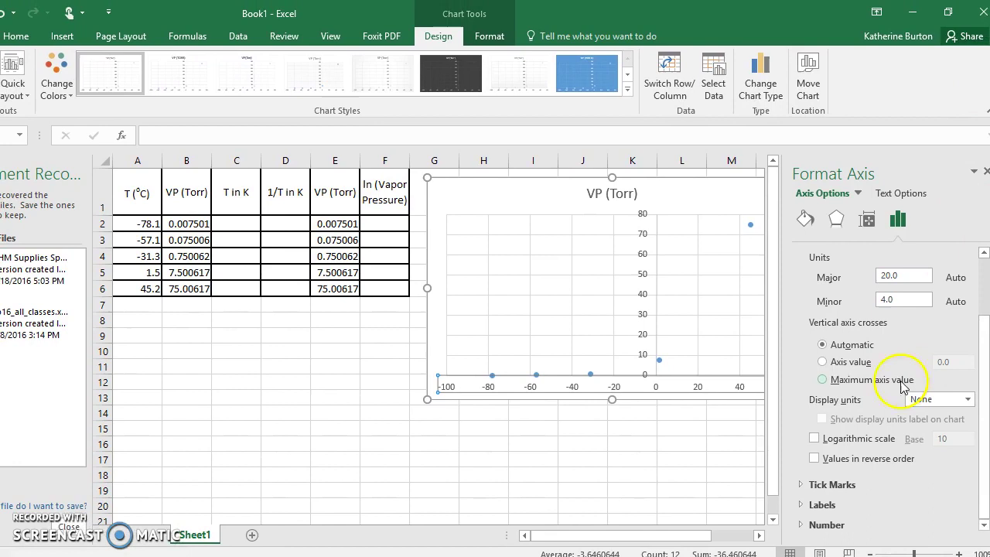
left_click(823, 364)
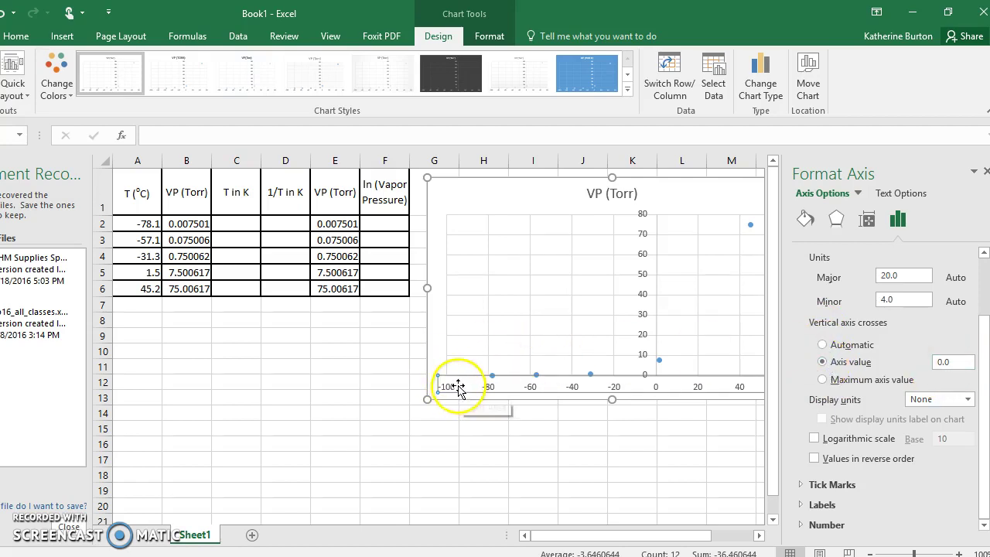
double_click(944, 361)
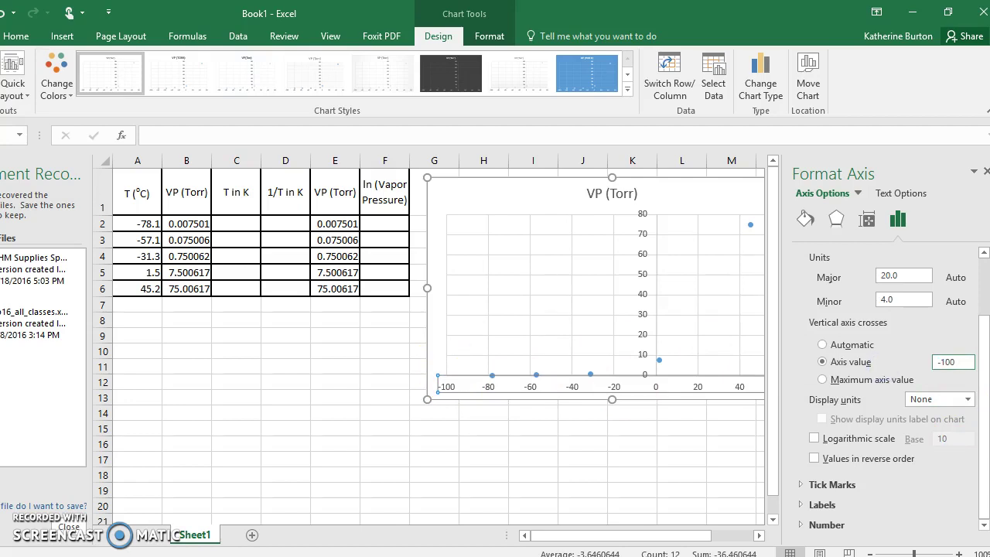
left_click(649, 480)
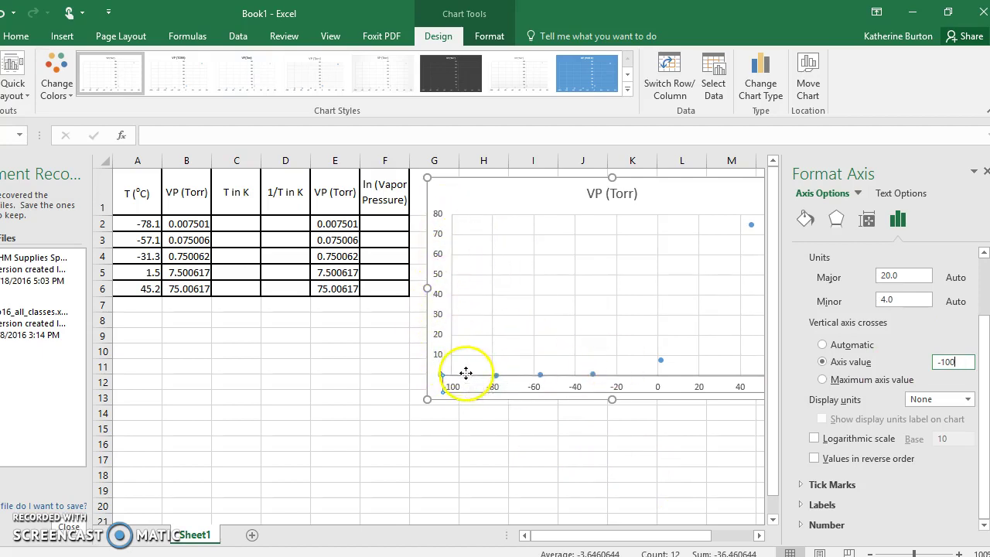
left_click(985, 172)
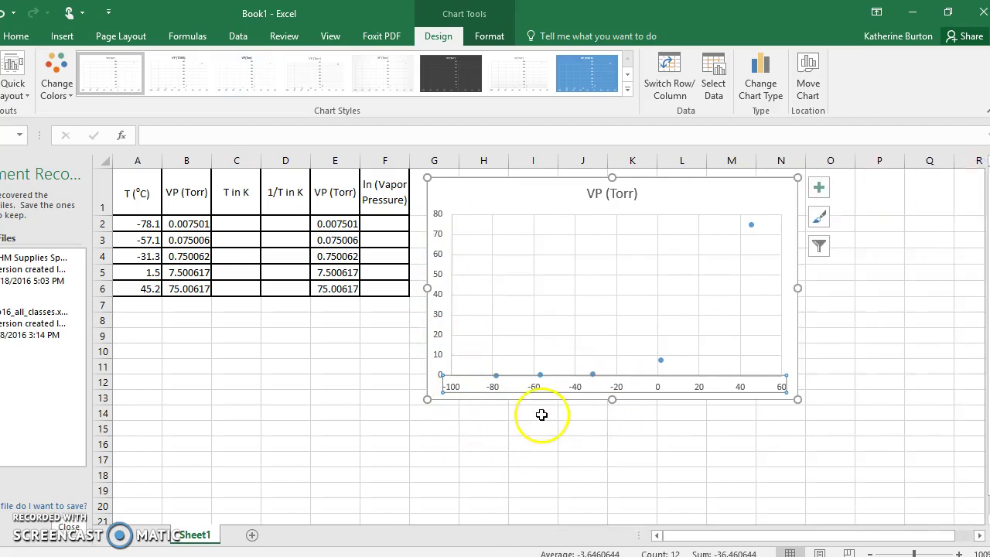
Step: Change the chart title to Toluene
left_click(821, 193)
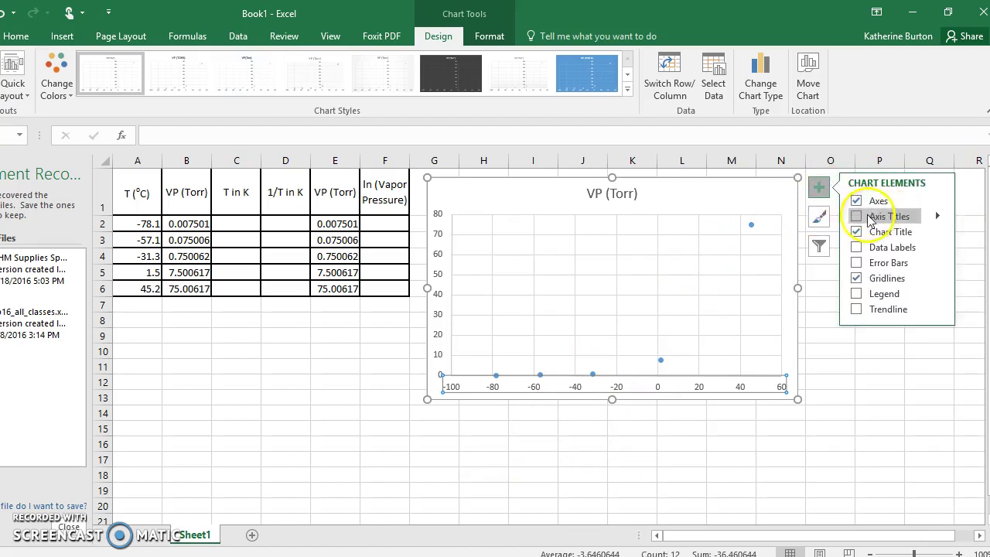
left_click(610, 191)
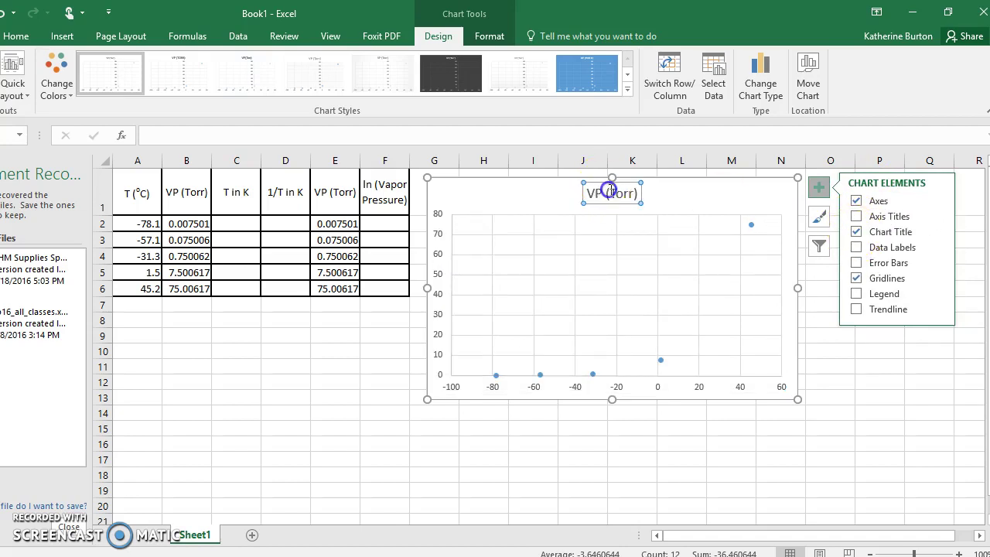
type("Tolue")
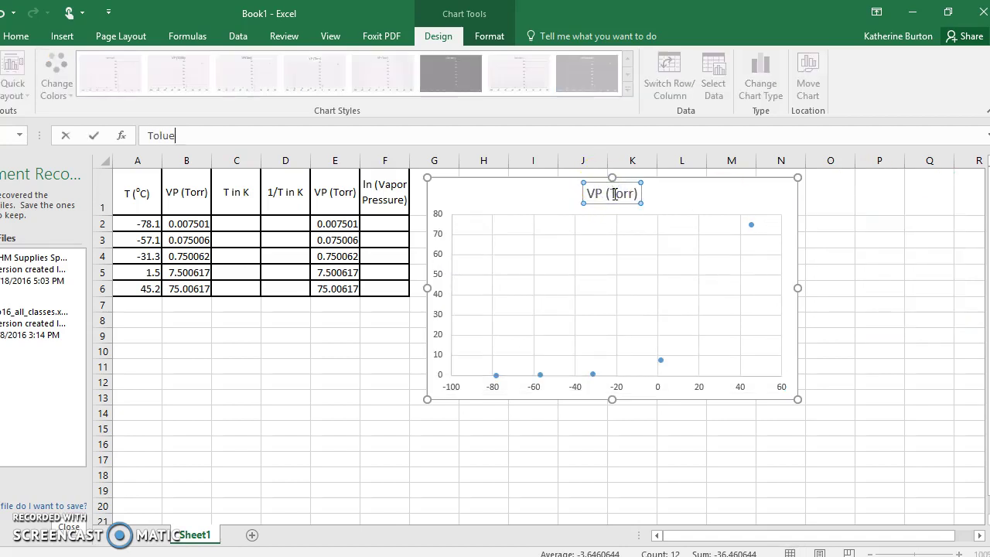
left_click(815, 214)
key("Return")
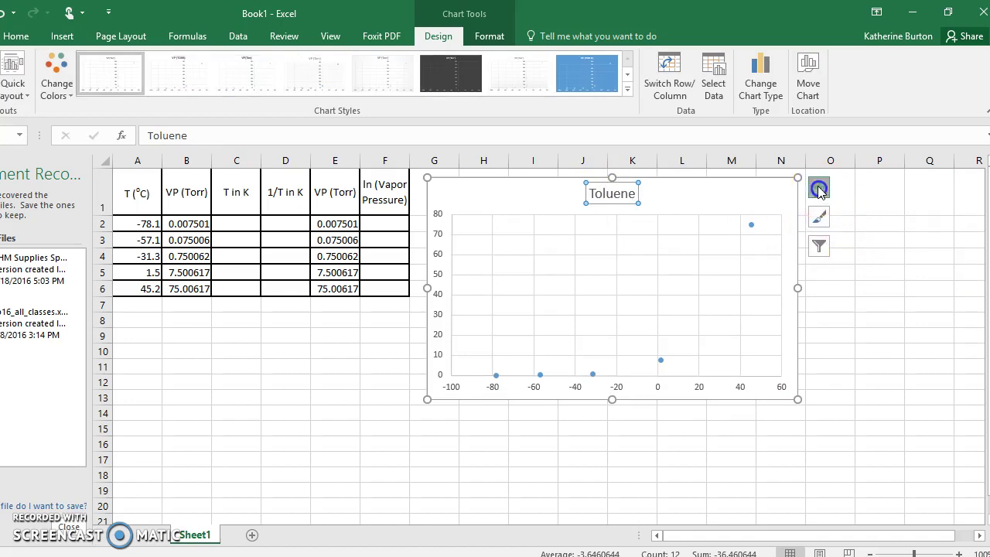
Step: Add axis titles to the Toluene chart, setting the vertical one to VP and the horizontal one to T in C
left_click(819, 189)
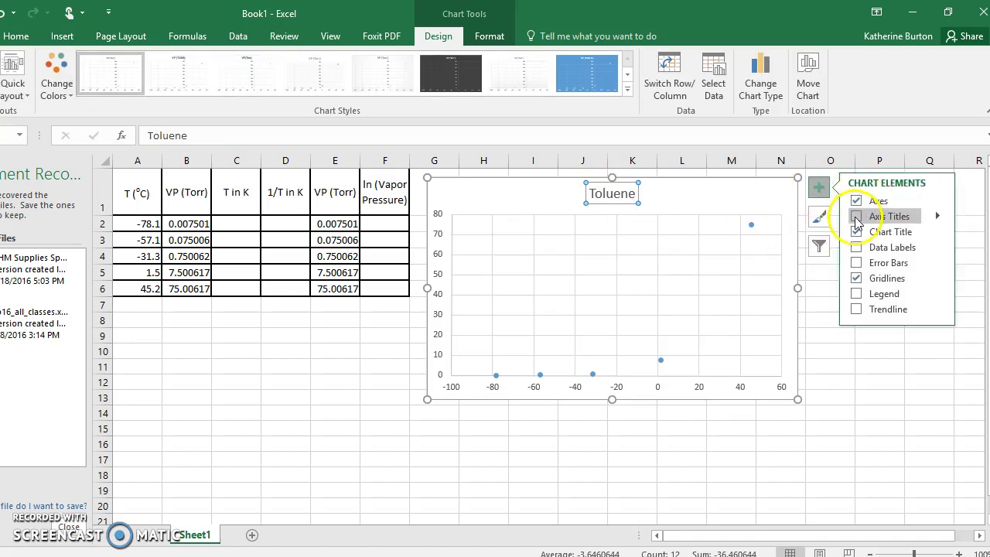
left_click(857, 222)
left_click(447, 282)
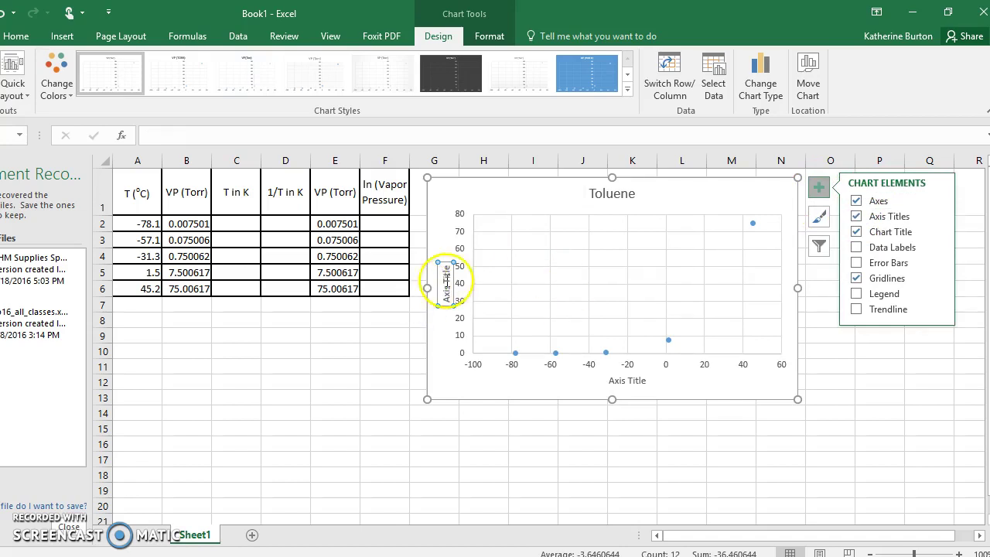
left_click(446, 281)
left_click(445, 271)
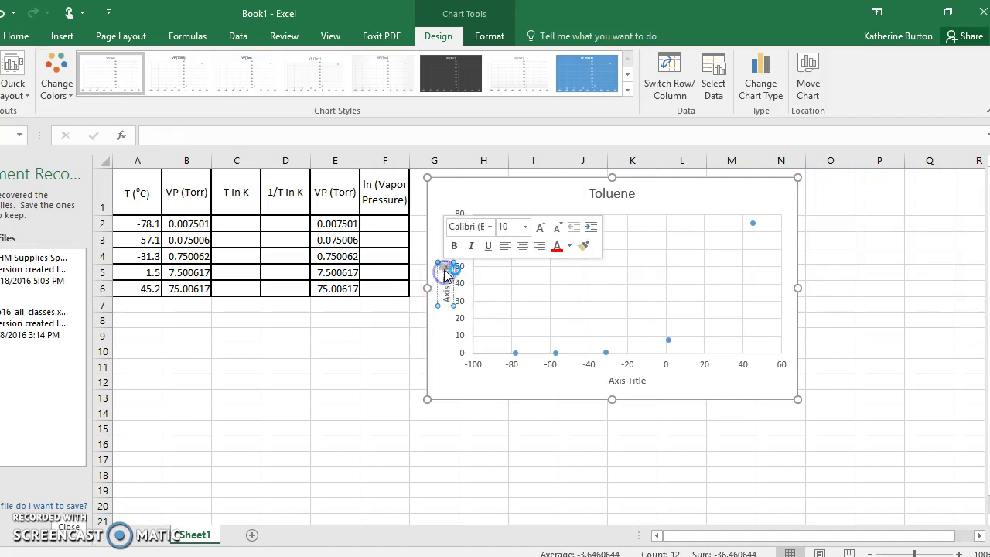
key("BackSpace")
key("BackSpace")
key("BackSpace")
key("BackSpace")
key("BackSpace")
key("BackSpace")
key("BackSpace")
key("BackSpace")
key("BackSpace")
key("BackSpace")
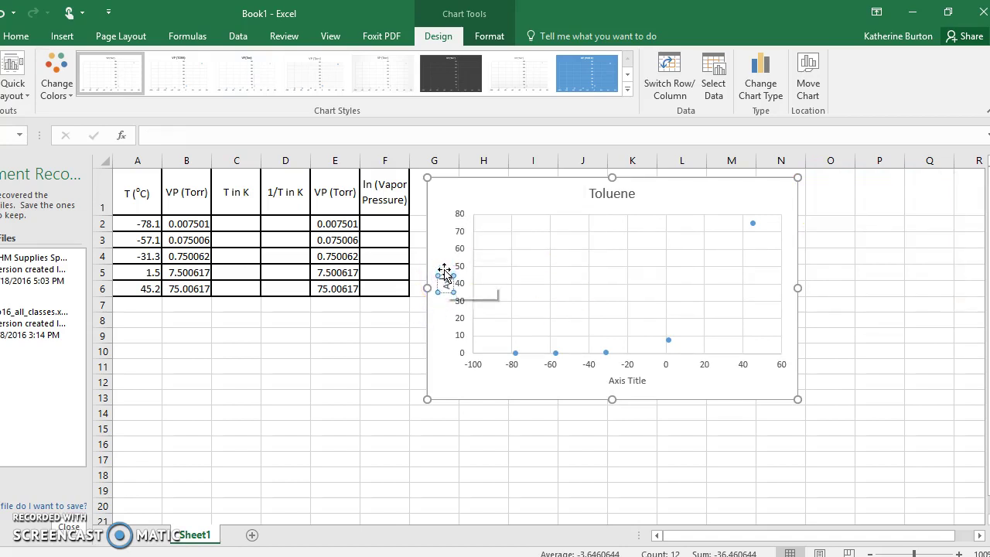
type("VP")
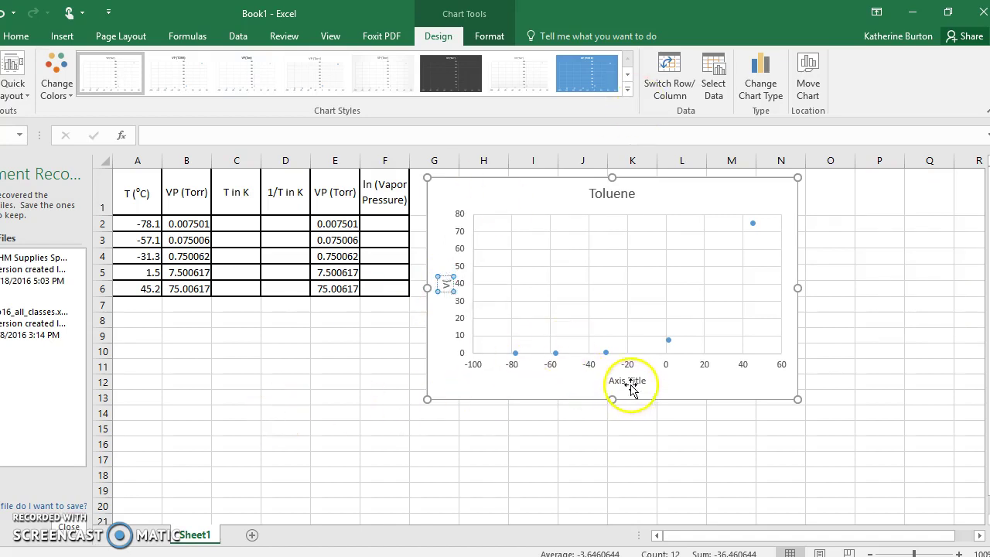
left_click(631, 384)
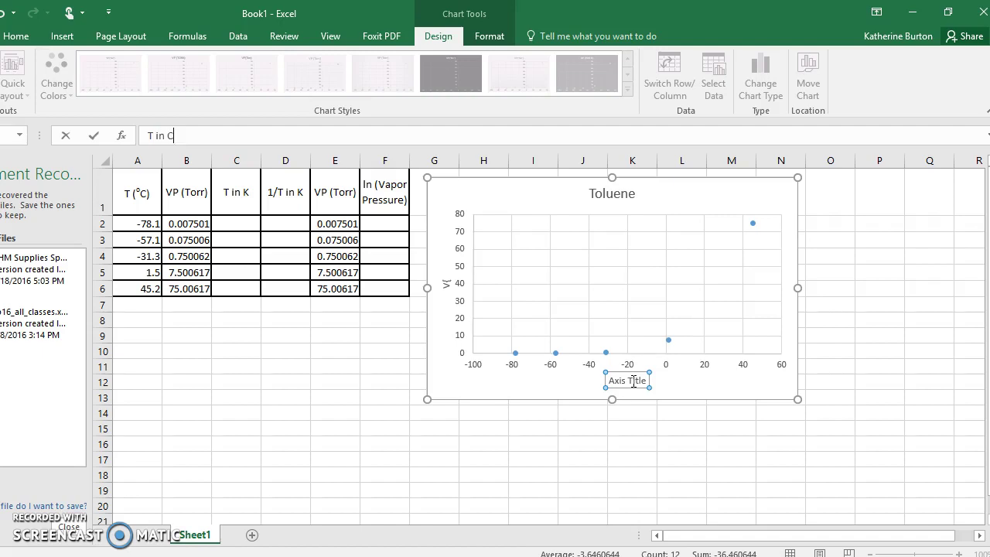
key("Return")
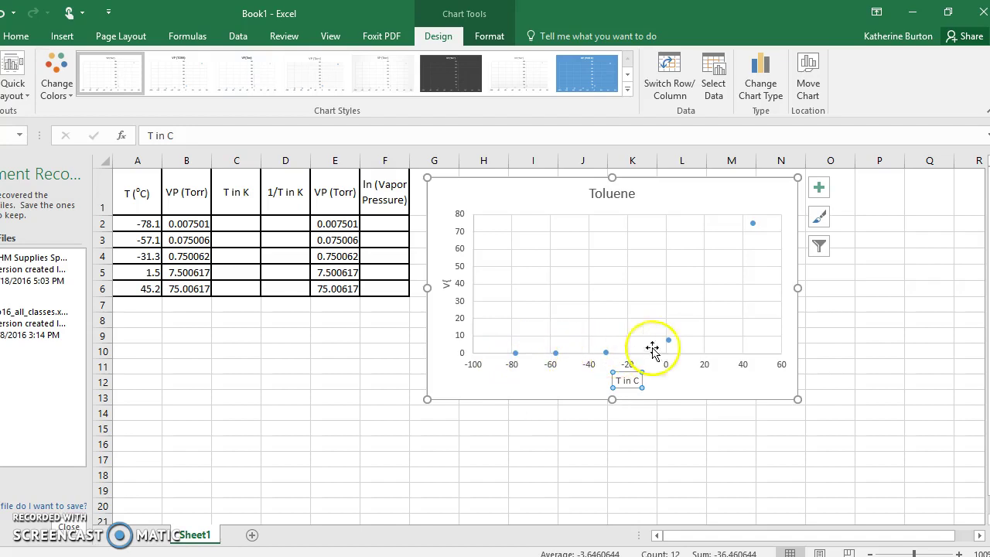
Step: Add an exponential trendline to the vapor pressure series in the chart and remove the linear one
mouse_move(754, 224)
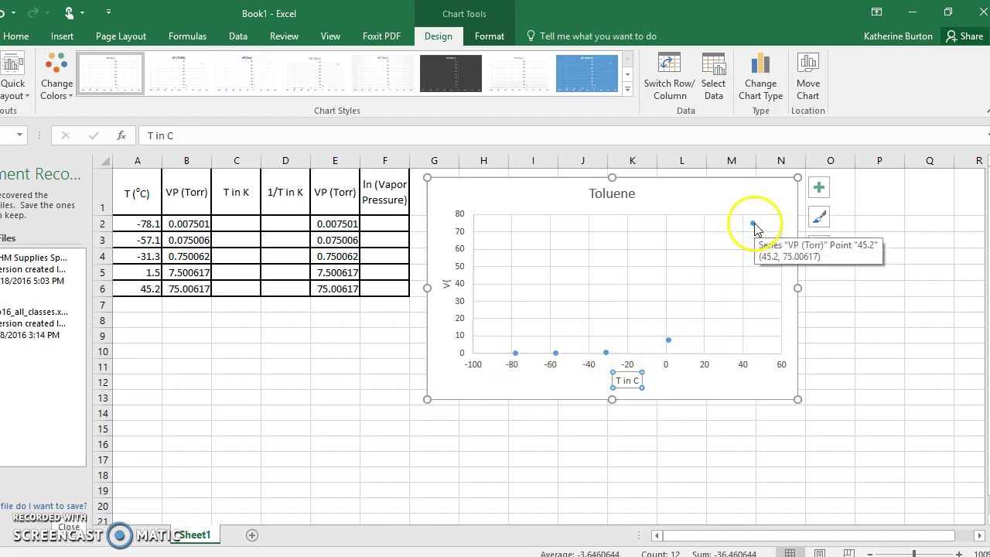
left_click(822, 189)
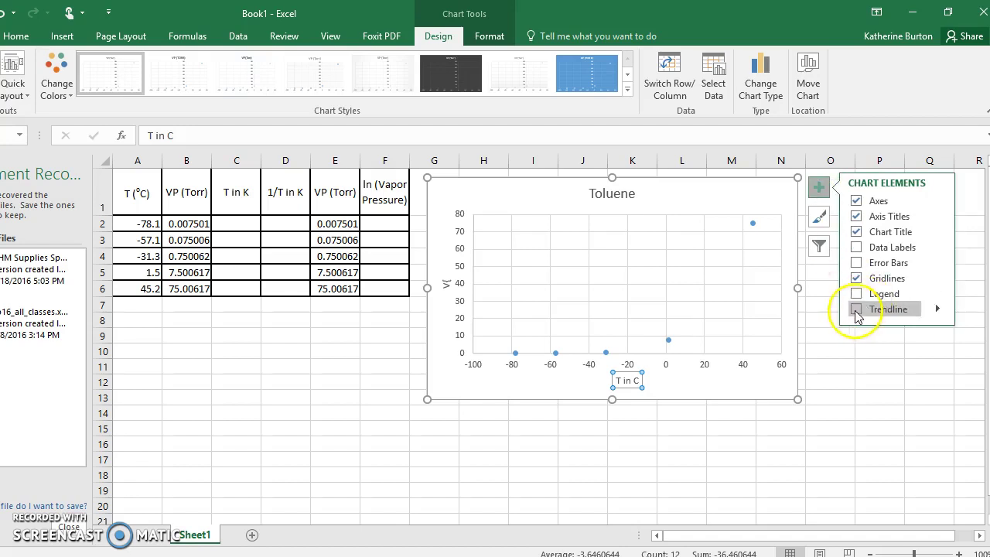
left_click(856, 310)
left_click(856, 310)
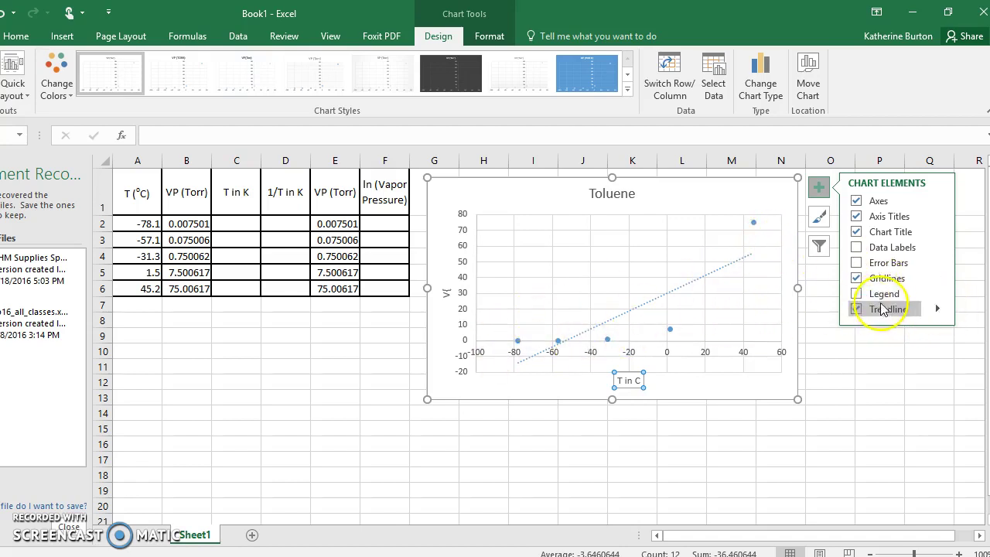
left_click(937, 309)
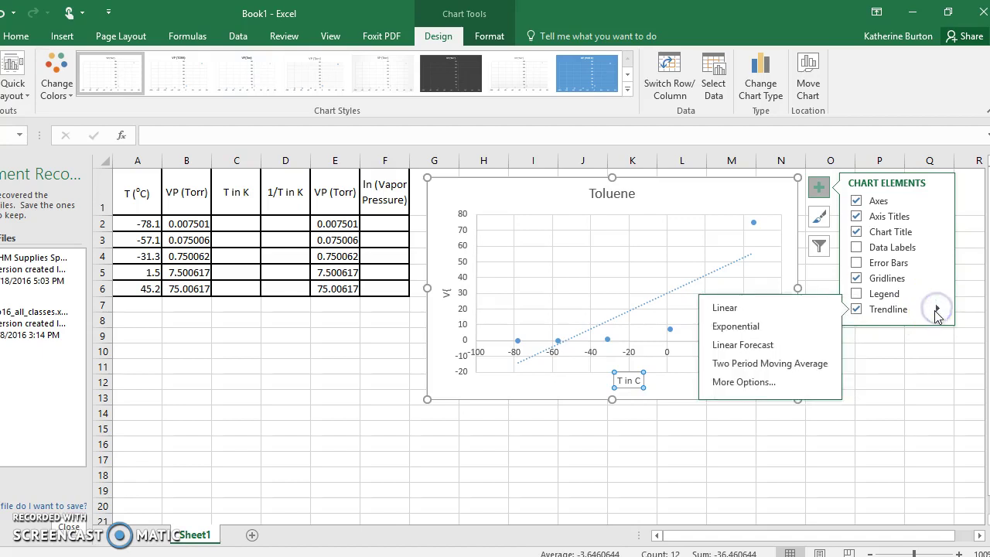
left_click(756, 328)
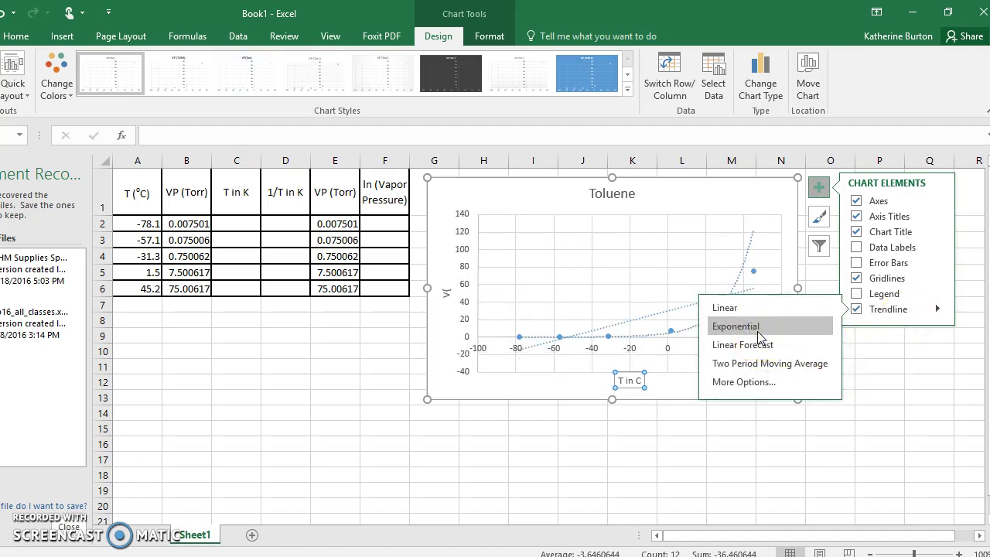
left_click(663, 315)
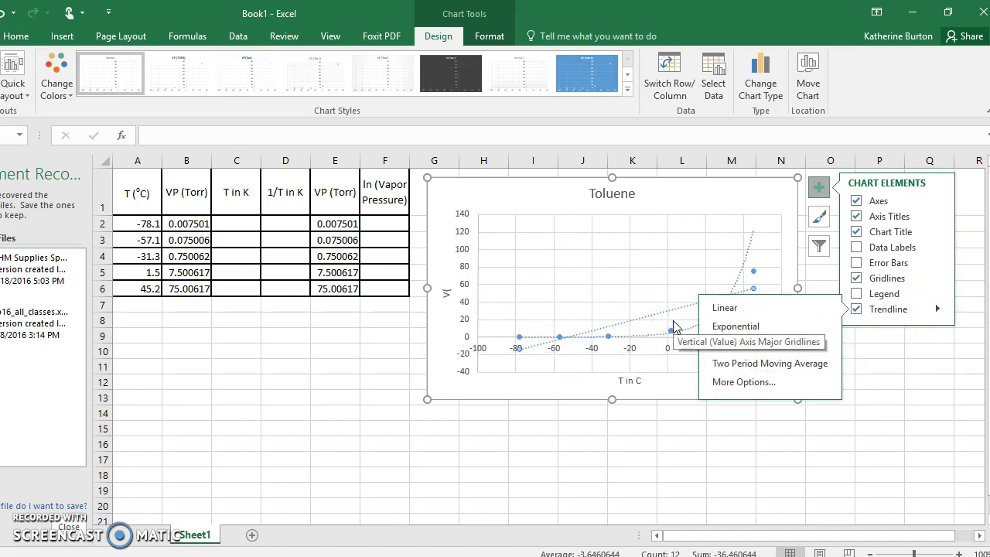
left_click(742, 381)
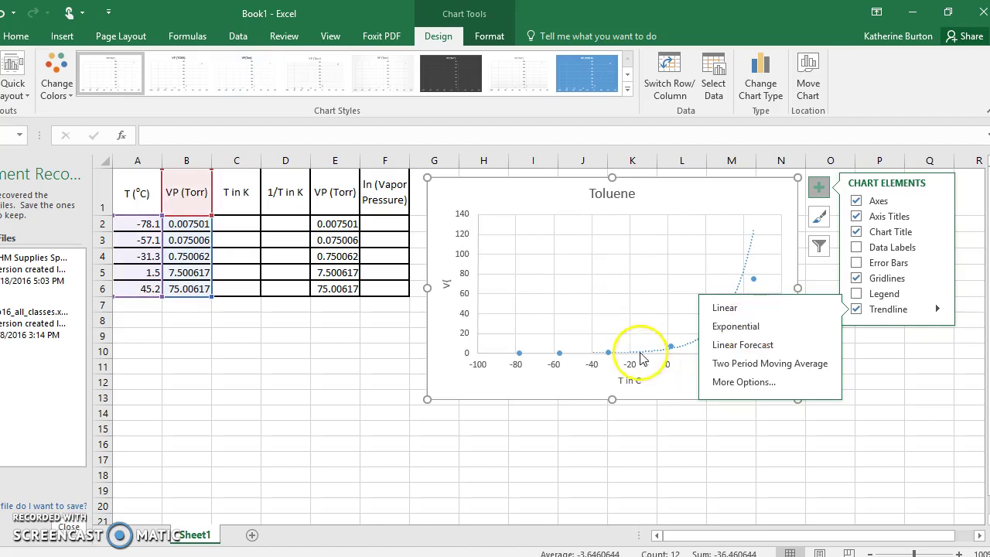
left_click(743, 382)
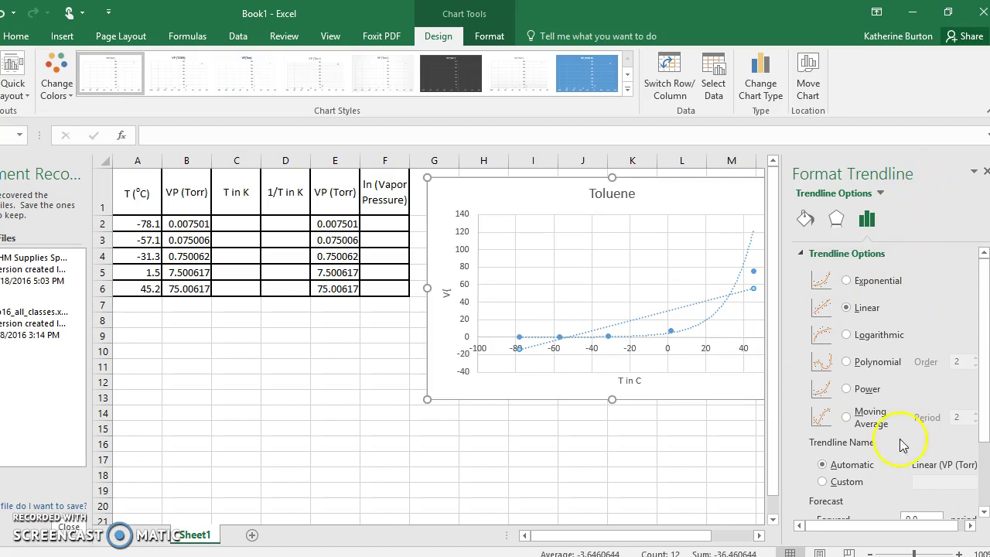
left_click_drag(984, 348, 983, 414)
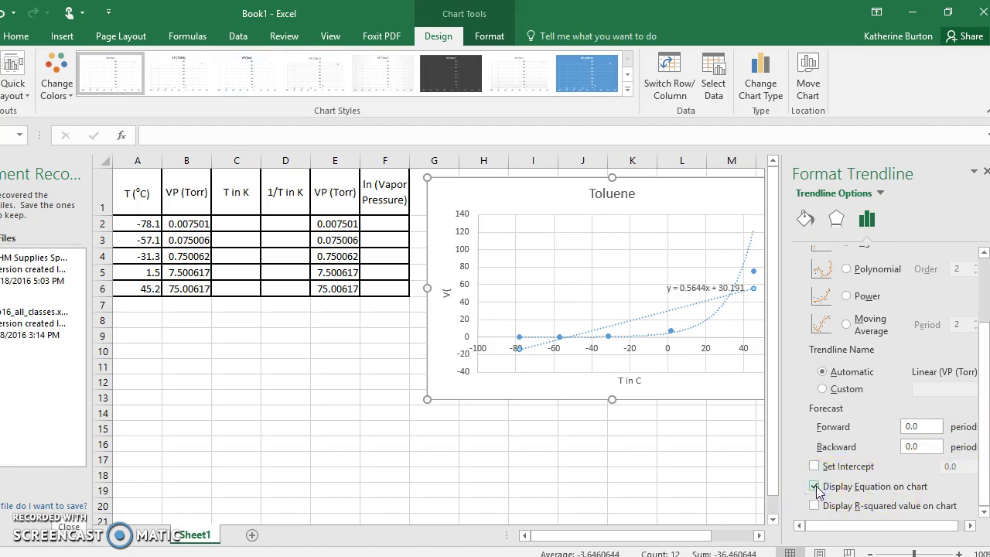
left_click_drag(726, 288, 708, 198)
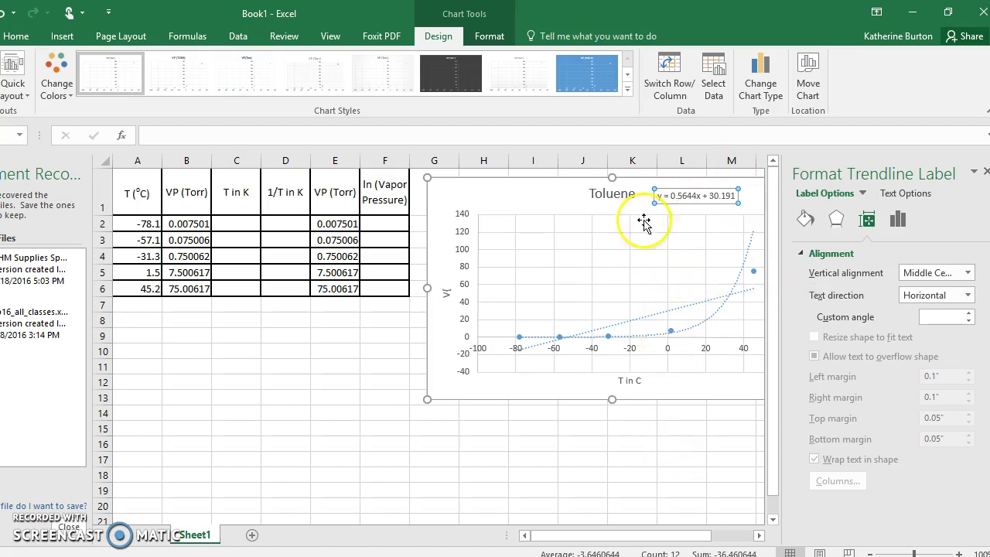
key("Delete")
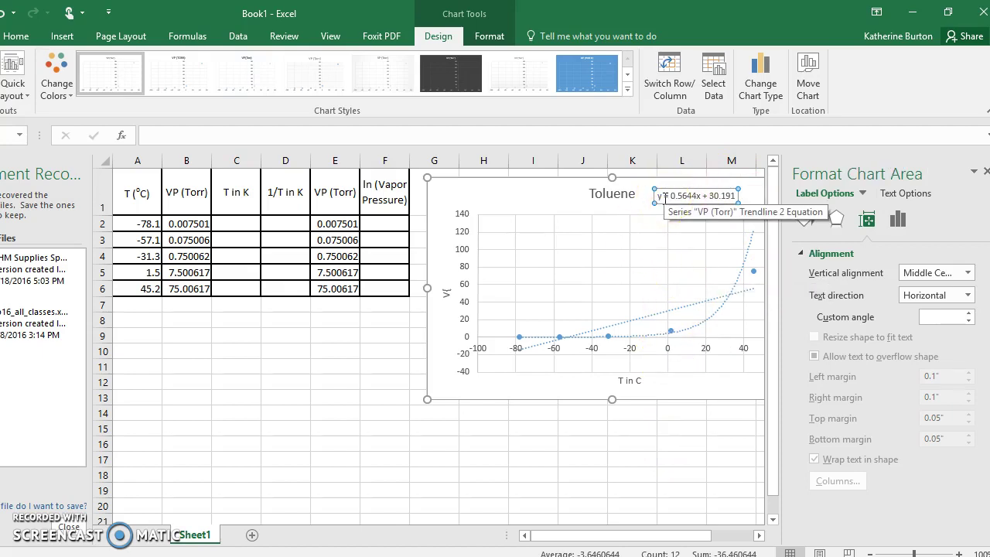
left_click(696, 302)
key("Delete")
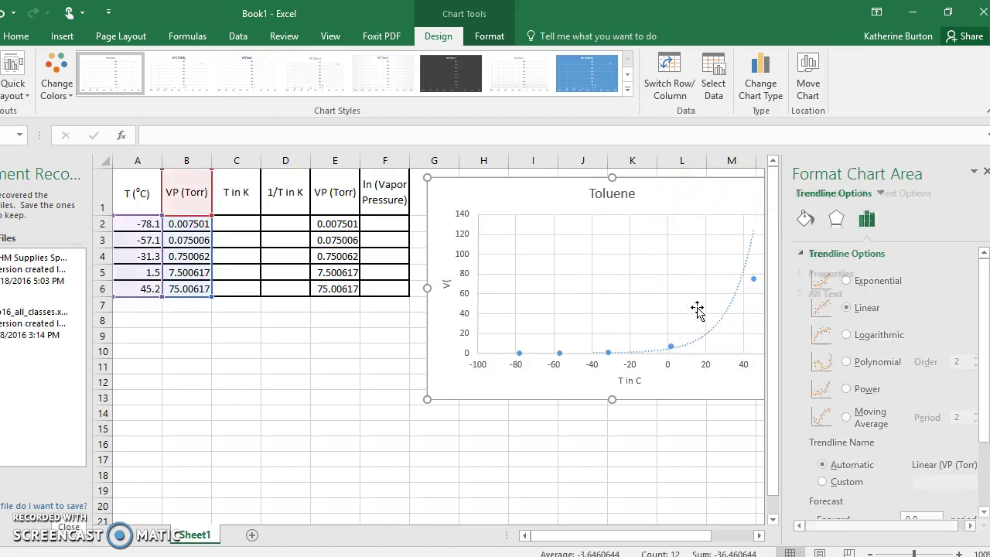
Step: Display the exponential trendline's equation on the chart and place it beside the Toluene title
right_click(744, 285)
left_click(781, 392)
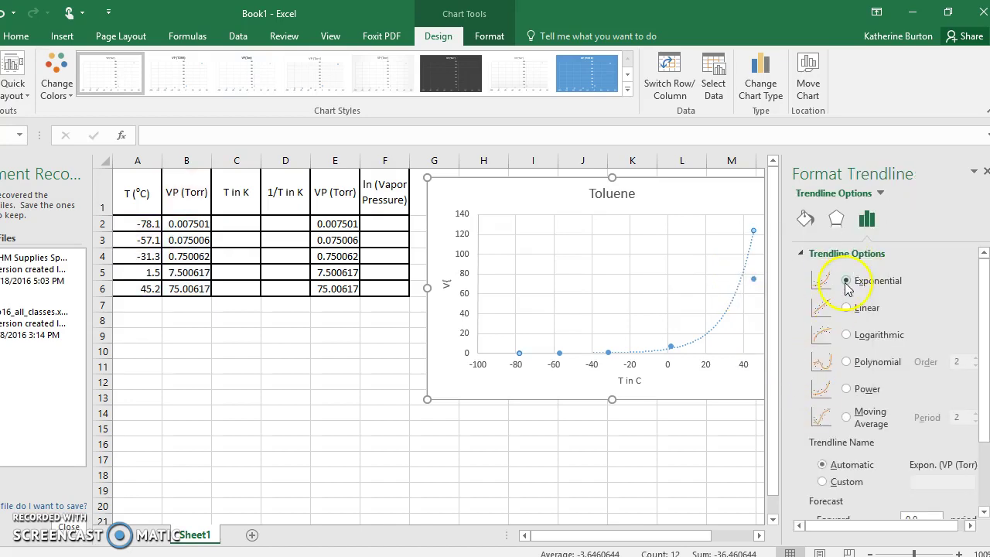
left_click_drag(979, 278, 980, 343)
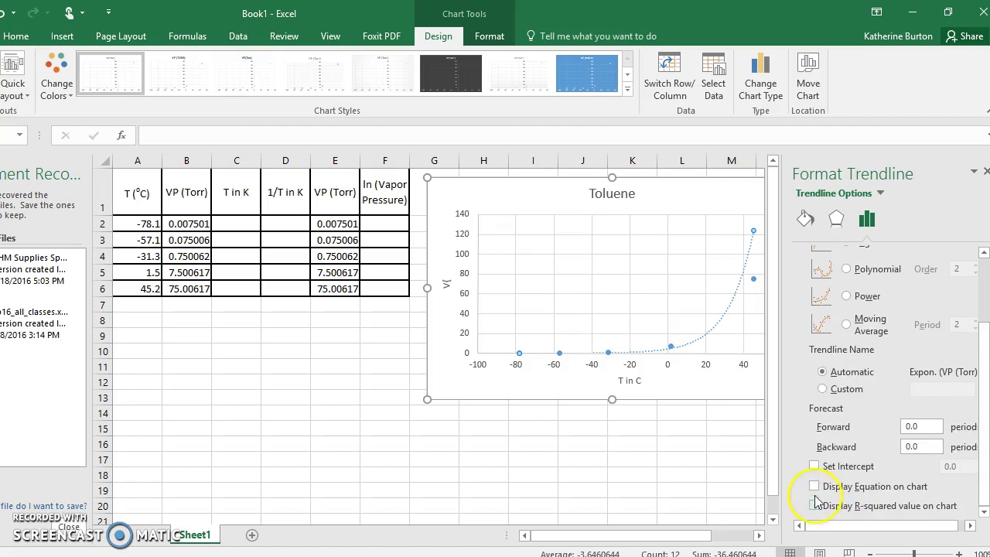
left_click_drag(719, 230, 673, 196)
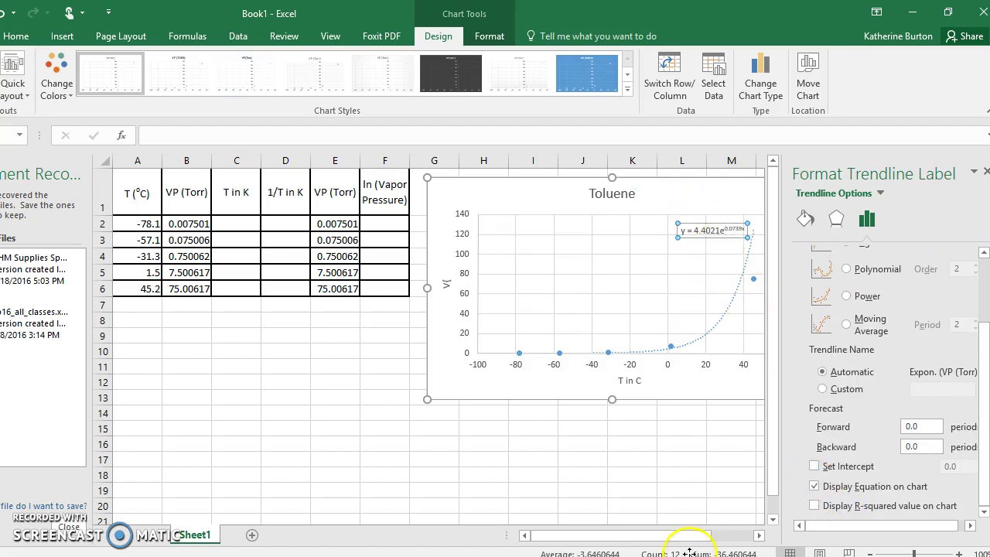
left_click_drag(689, 552, 662, 506)
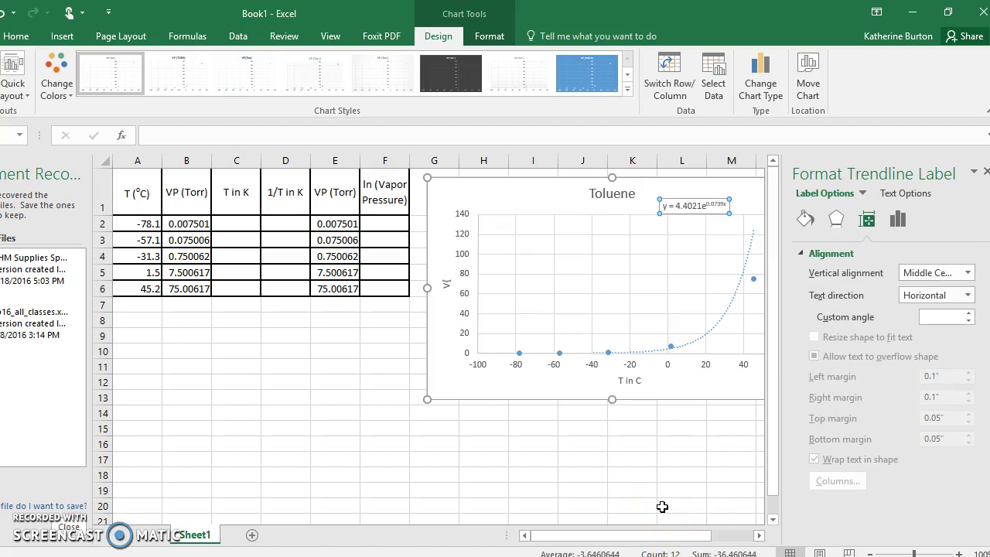
Step: Delete the Toluene chart from the worksheet
left_click(670, 204)
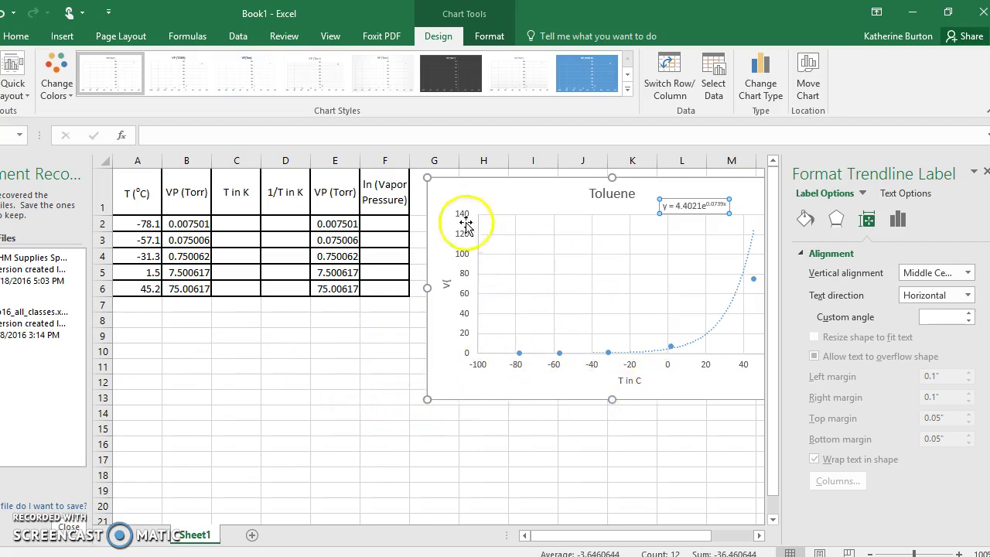
left_click(429, 180)
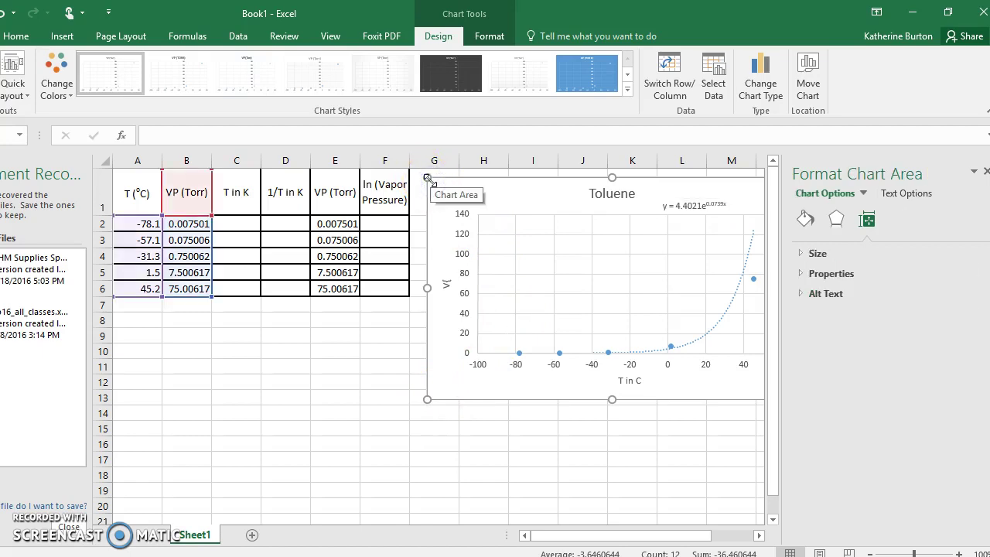
key("Delete")
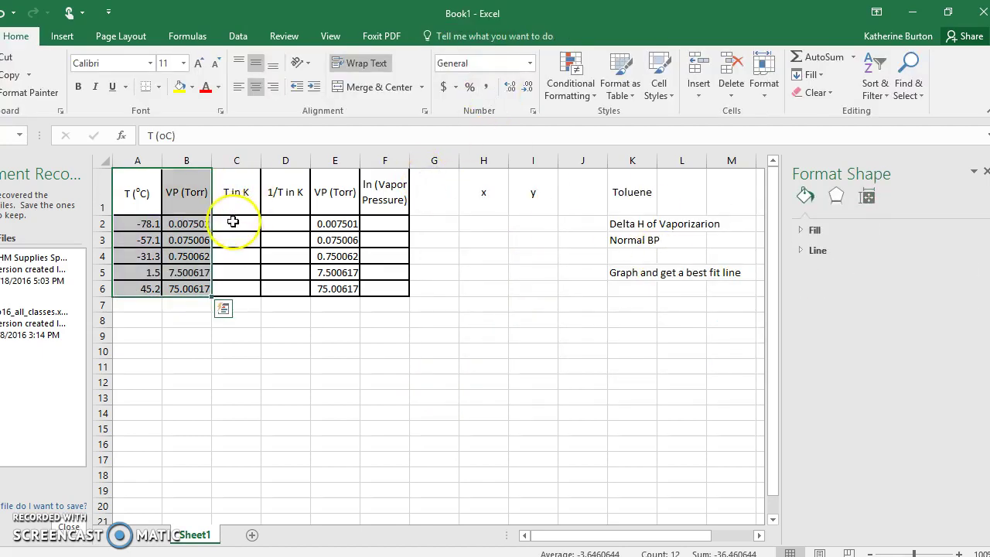
Step: Enter the formula =A2+273.15 in cell C2 to convert the first Celsius temperature to Kelvin
left_click(236, 224)
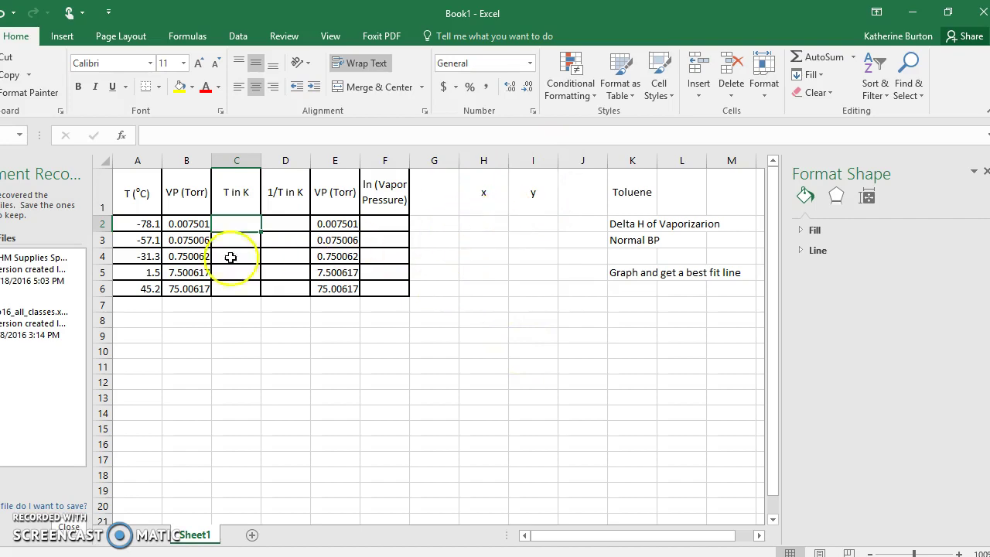
left_click(241, 222)
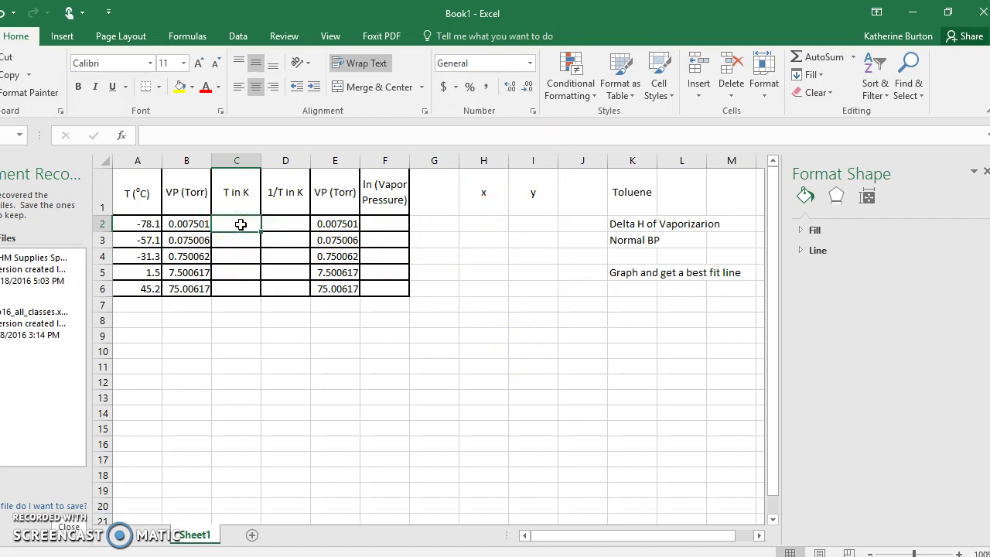
left_click(140, 223)
left_click(242, 222)
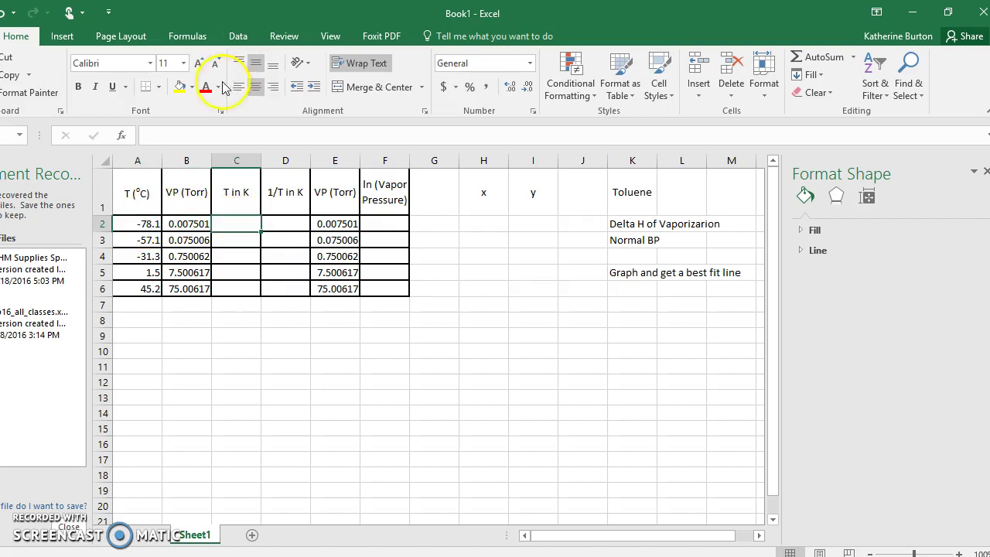
left_click(156, 135)
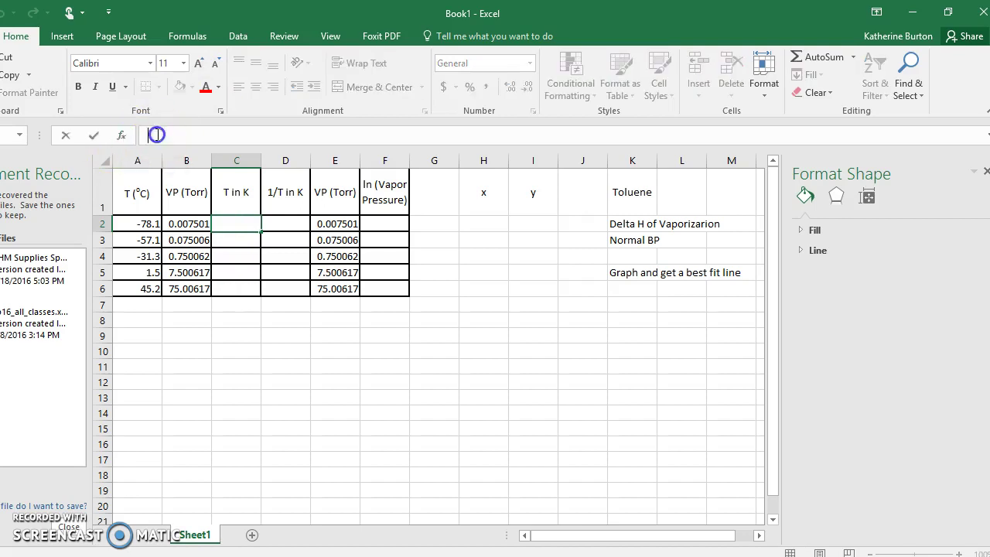
left_click(250, 228)
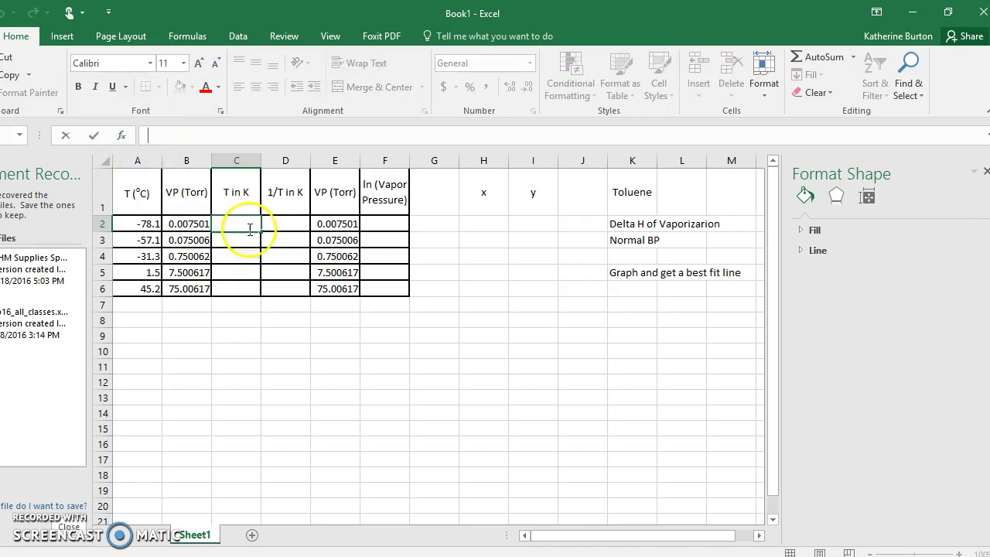
left_click(161, 141)
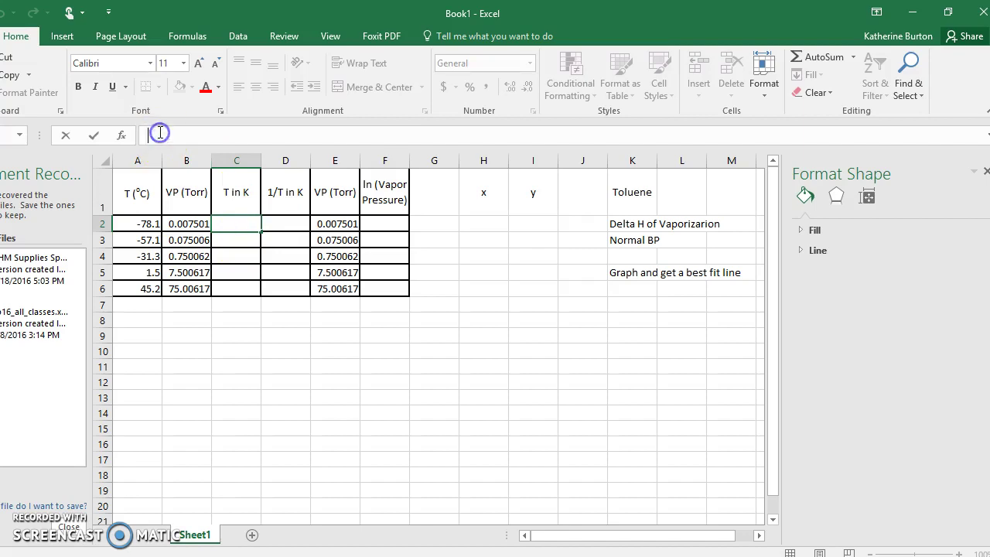
type("=")
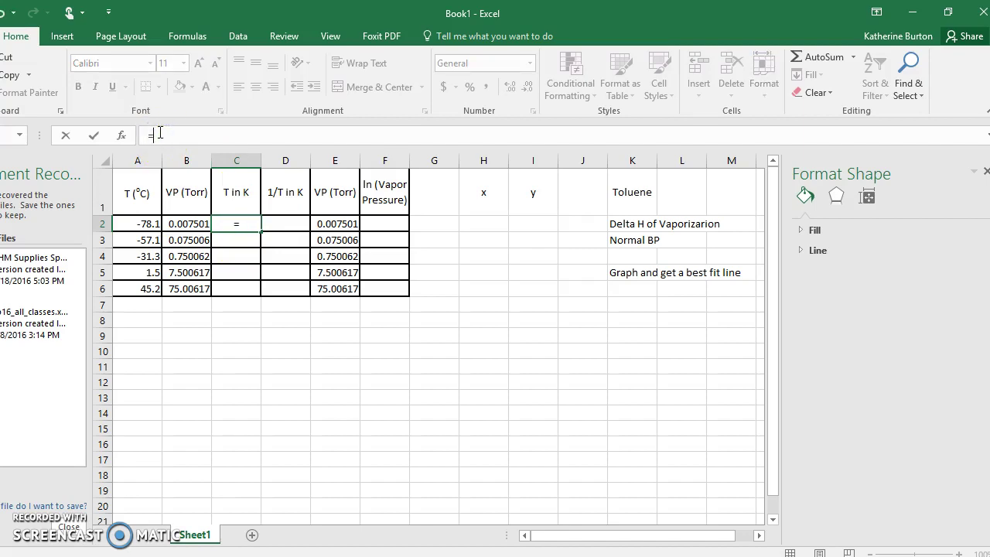
left_click(144, 225)
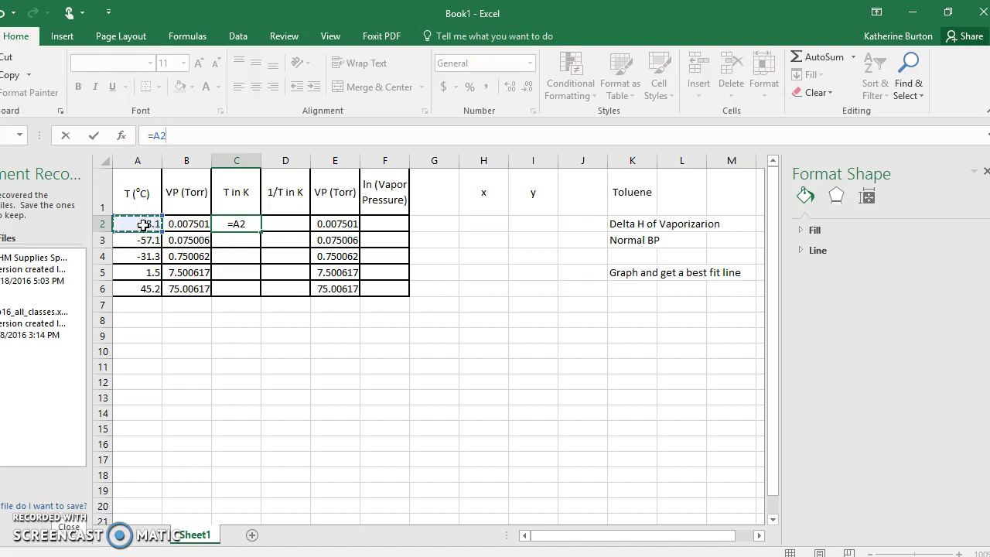
left_click(144, 226)
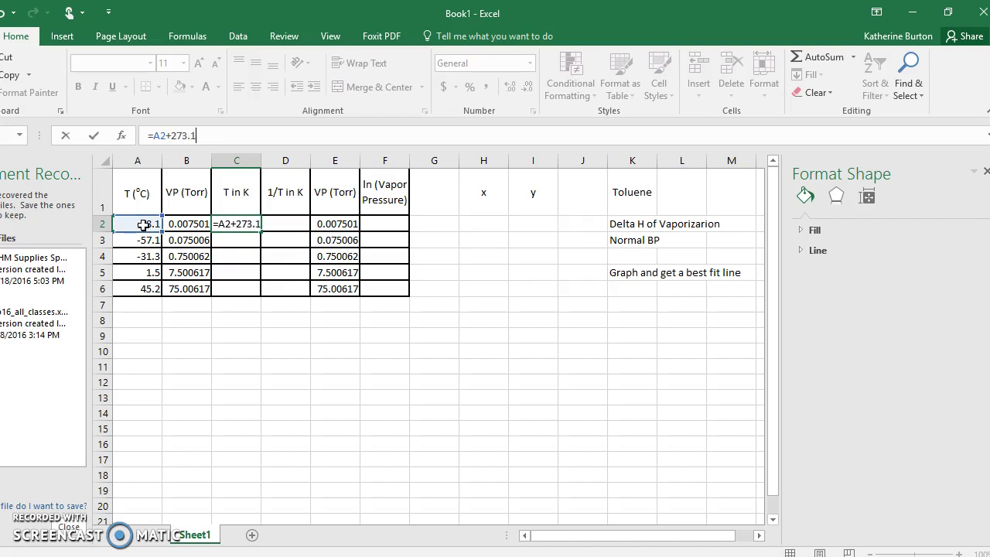
key("Return")
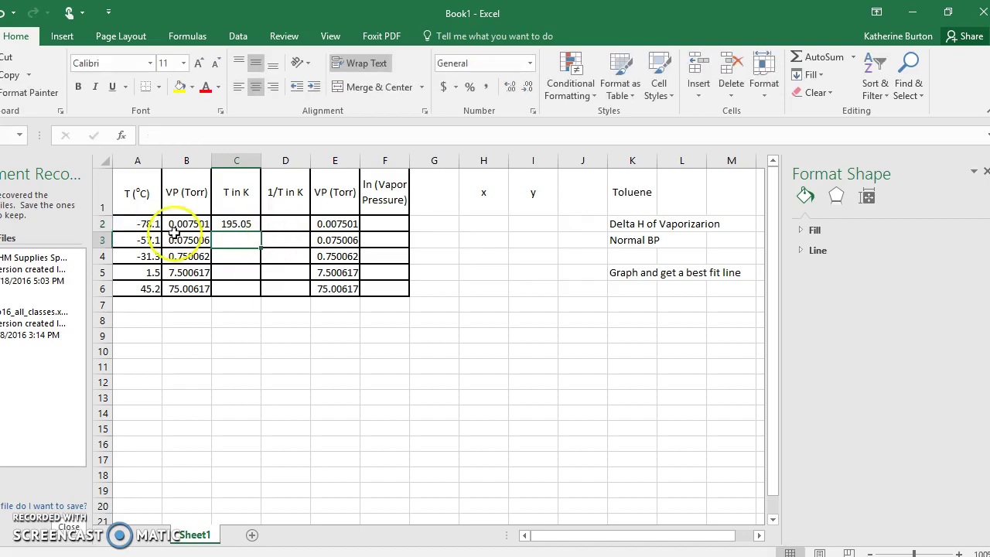
Step: Fill the Kelvin conversion formula from C2 down through C6 and check the copied formula in C3
left_click(232, 222)
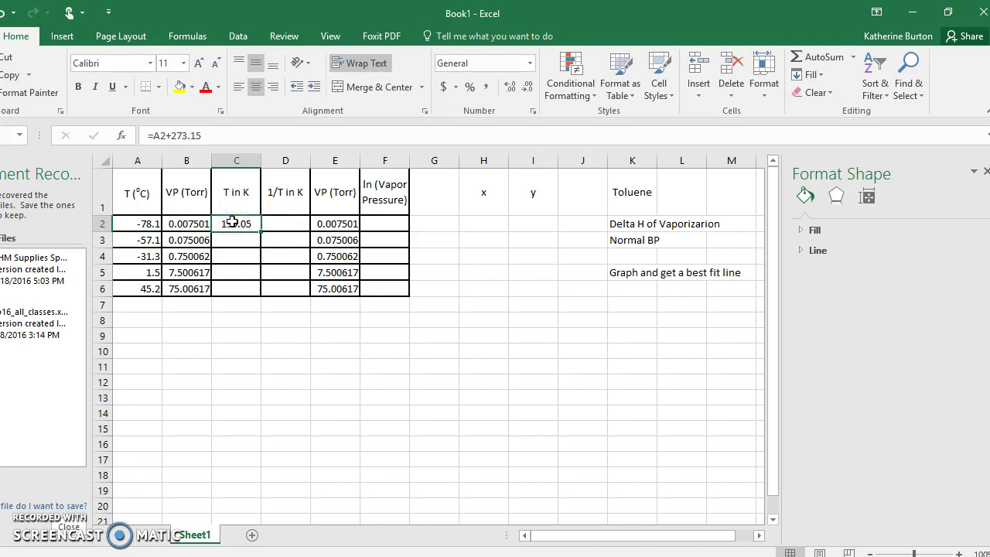
left_click(229, 294)
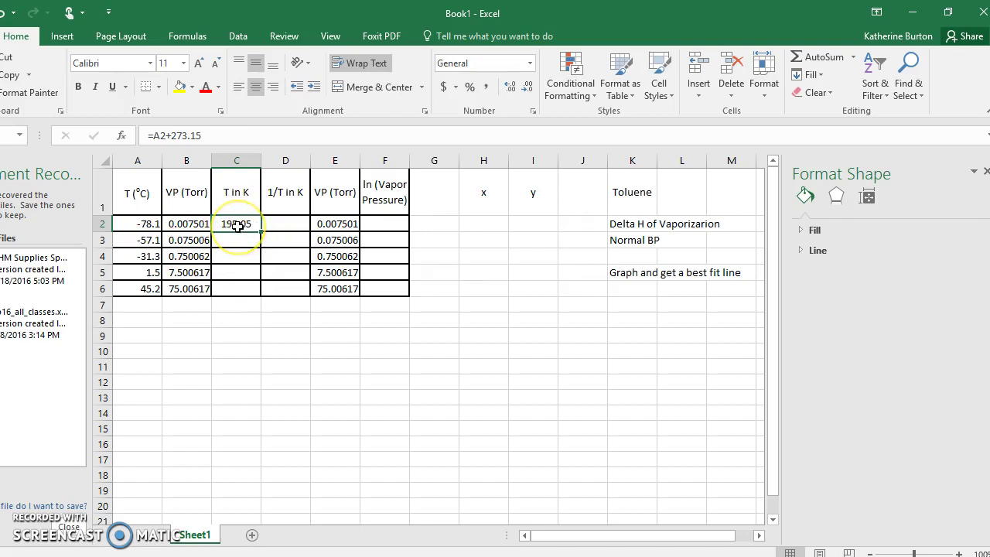
left_click(261, 224)
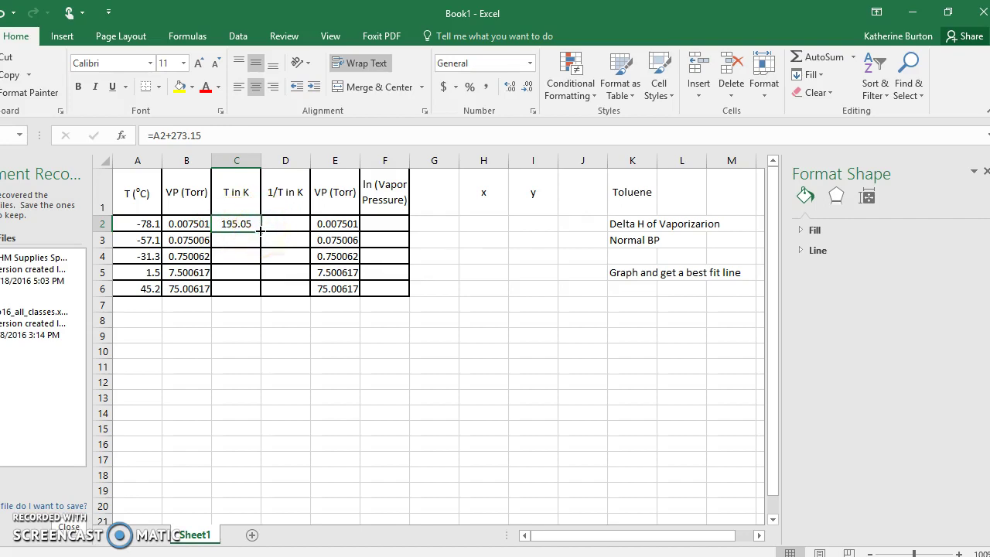
left_click_drag(260, 229, 255, 292)
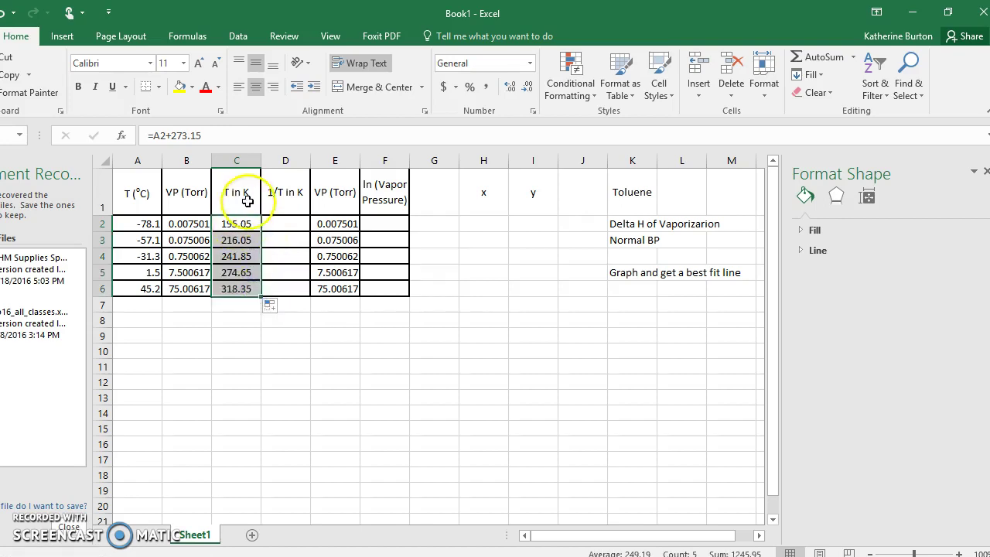
left_click(241, 240)
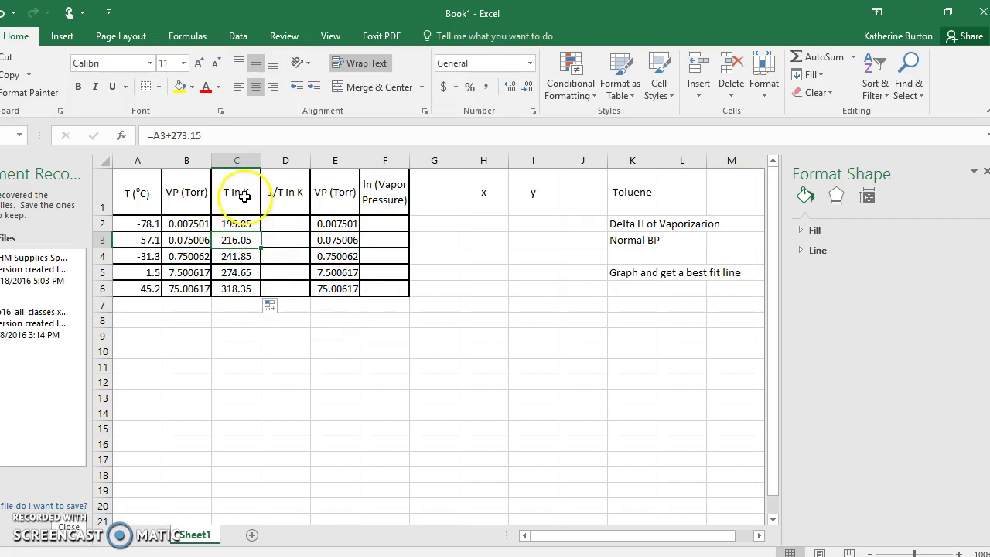
Step: Insert a markers-only scatter chart from the T in K column and the VP (Torr) column E, including their headers
left_click_drag(236, 189, 233, 288)
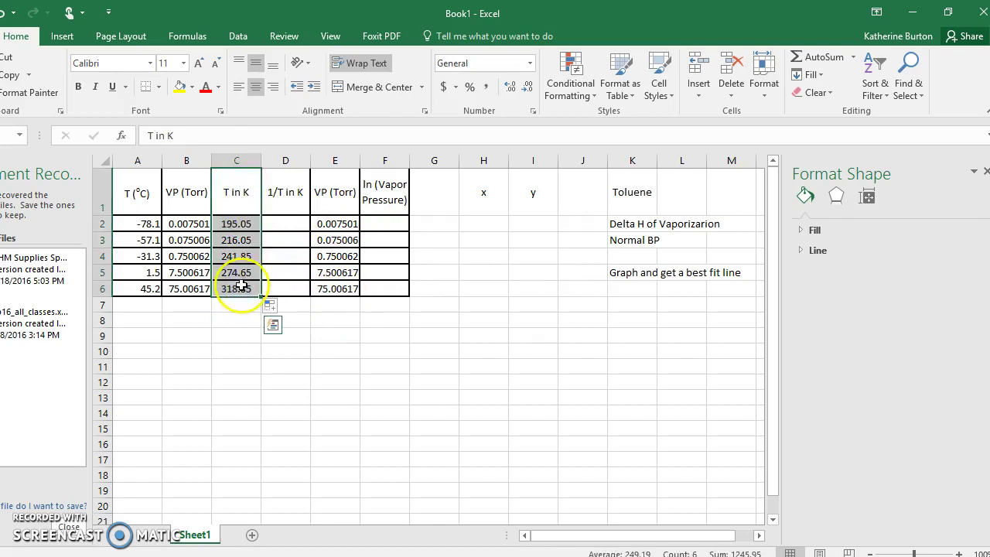
left_click_drag(336, 189, 338, 290)
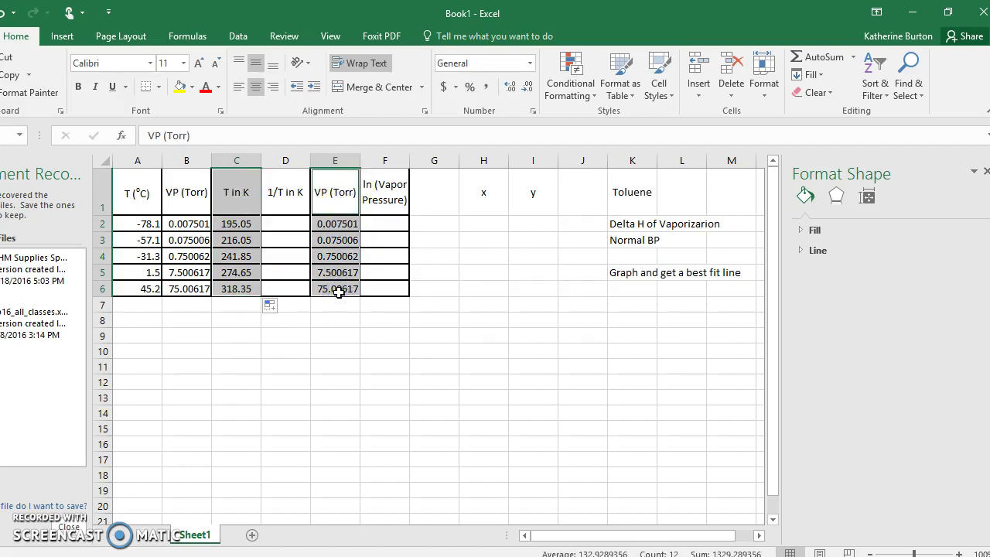
left_click(348, 333)
left_click_drag(239, 193, 234, 291)
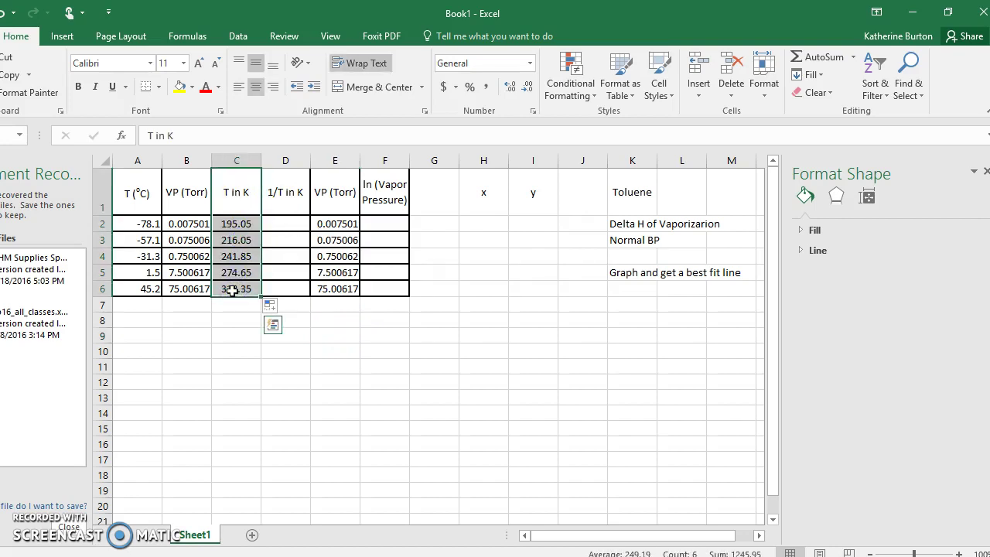
left_click(332, 186, "ctrl")
left_click_drag(332, 194, 332, 287)
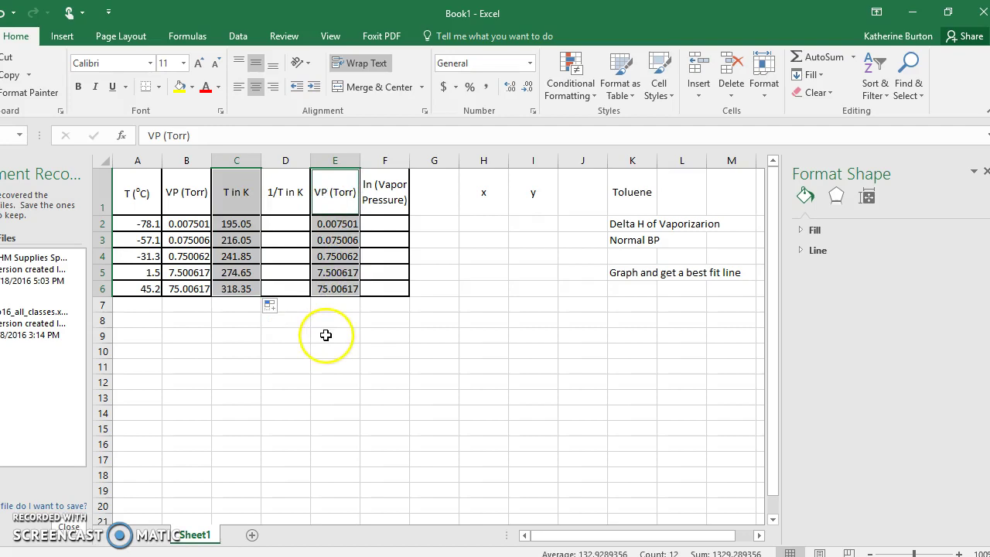
left_click(61, 37)
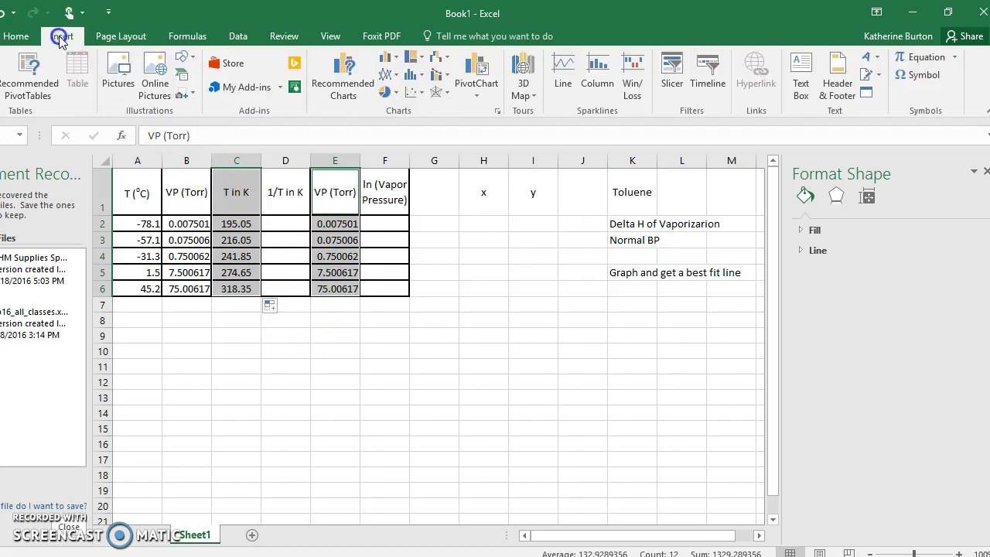
left_click(414, 92)
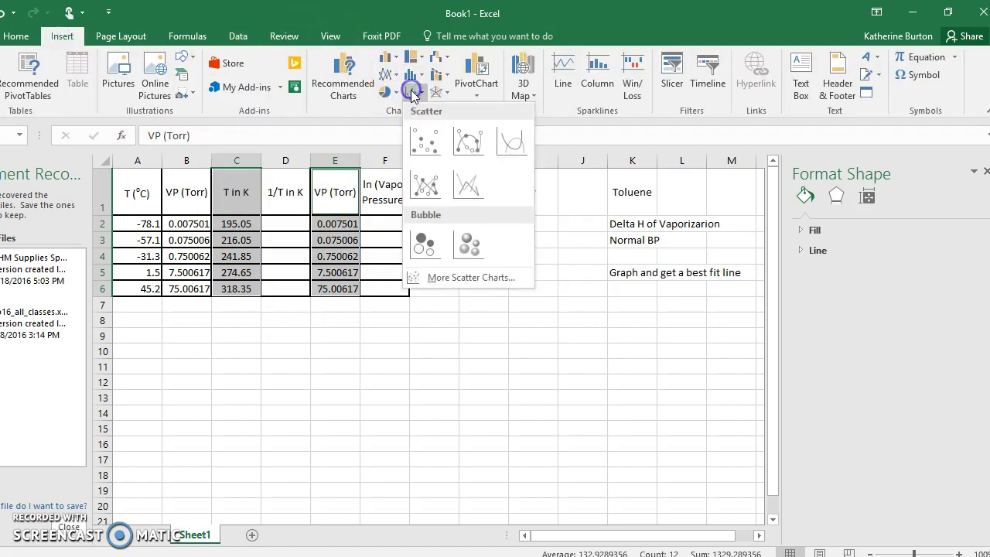
left_click(423, 136)
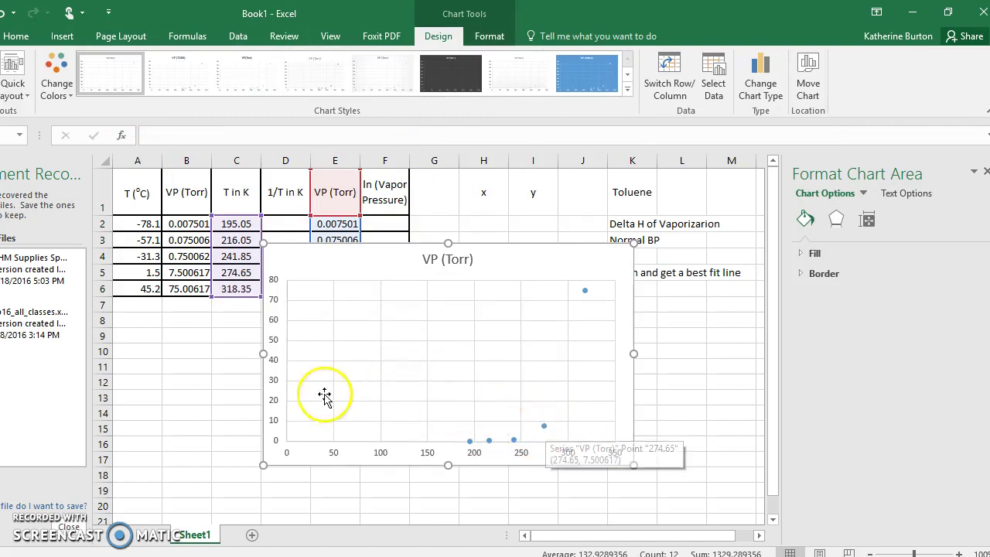
Step: Add an exponential trendline to the chart's VP (Torr) series and show its equation beside the chart title
right_click(543, 426)
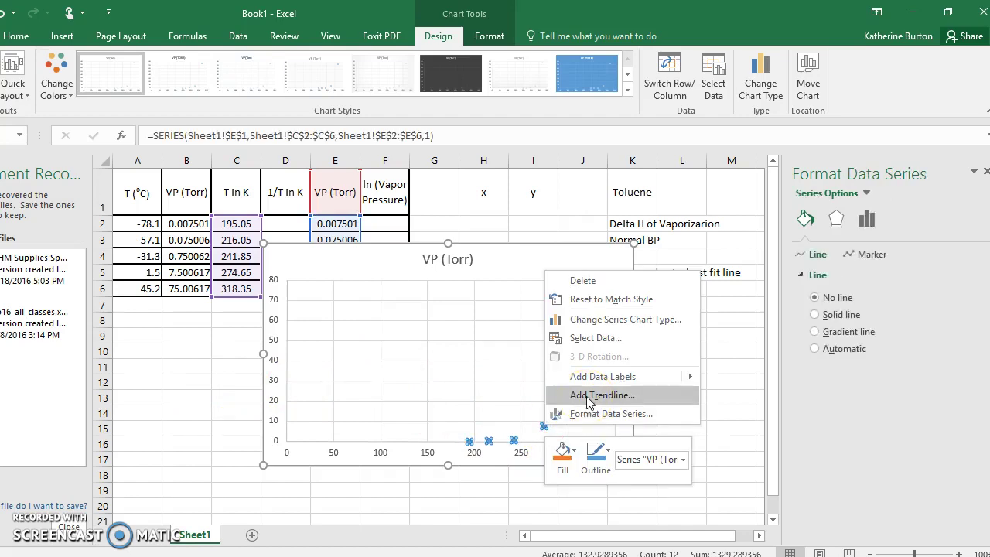
left_click(588, 396)
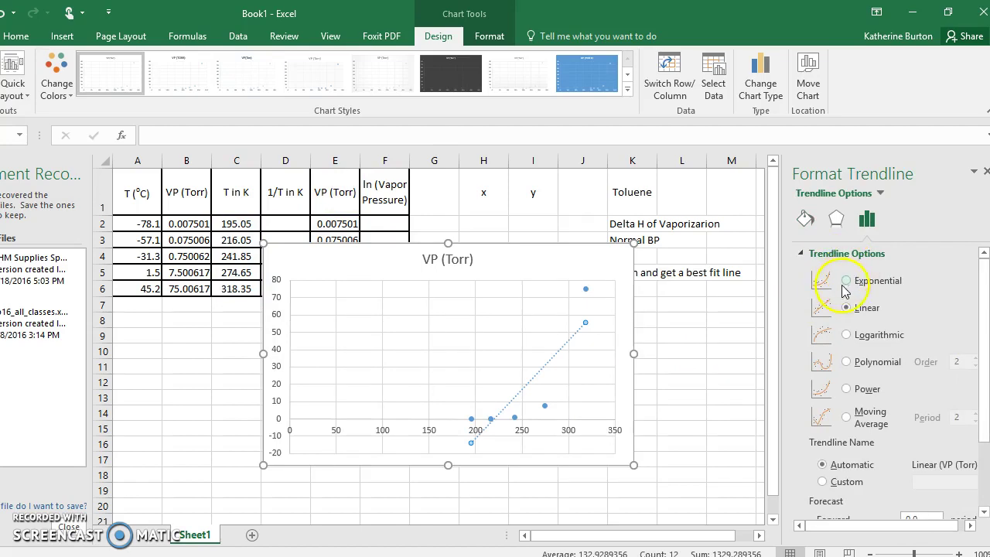
left_click(851, 283)
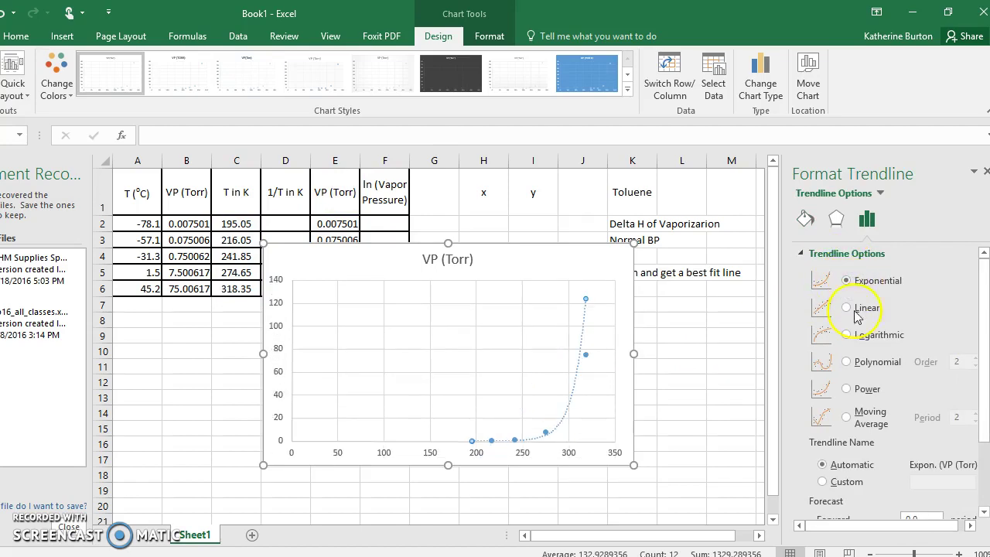
left_click_drag(978, 314, 977, 416)
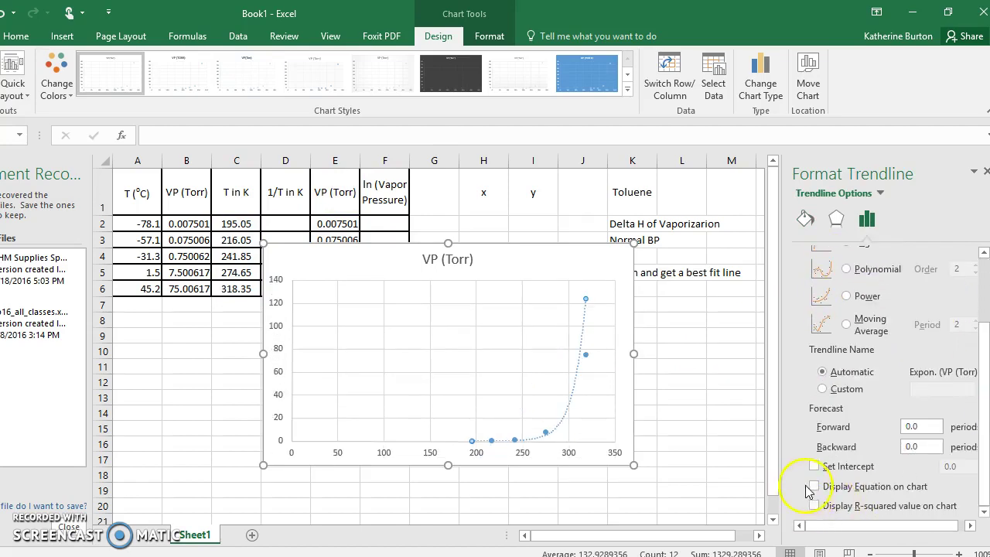
left_click_drag(547, 299, 530, 267)
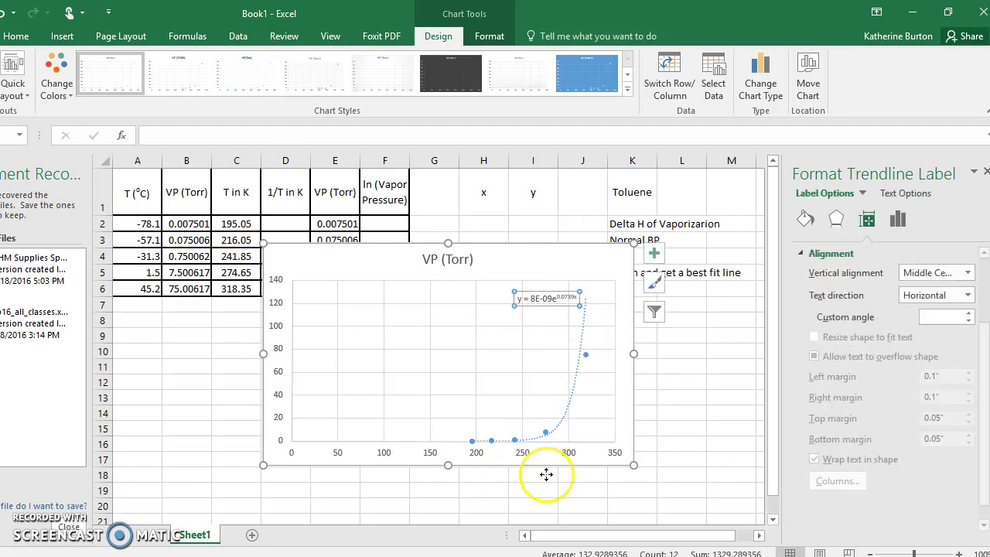
Step: Delete the VP (Torr) scatter chart from the worksheet
left_click(655, 255)
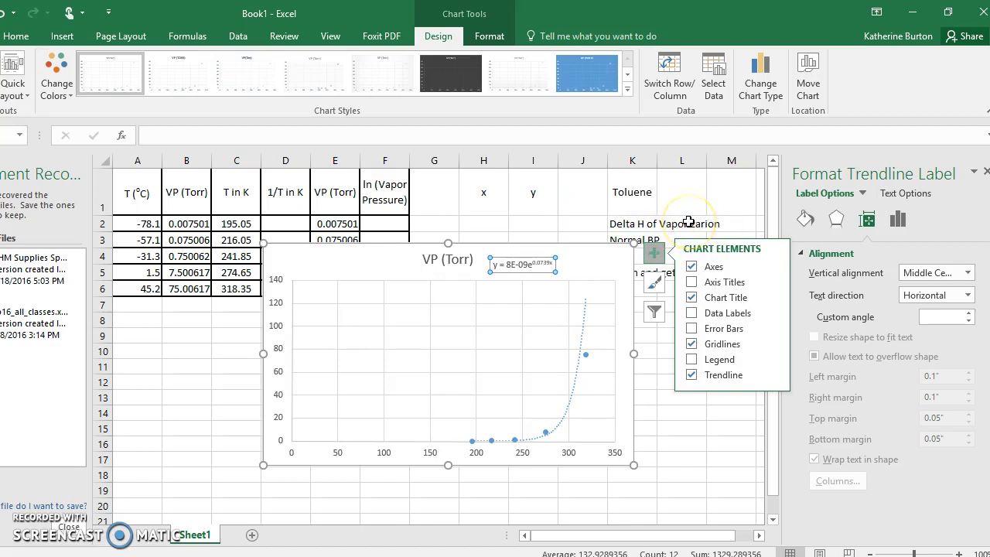
left_click(687, 458)
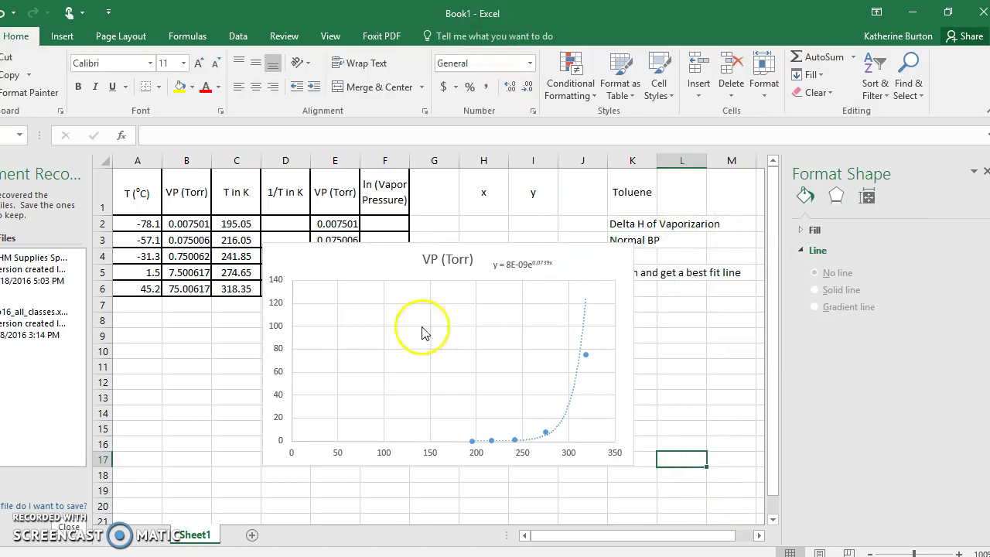
left_click(300, 272)
key("Delete")
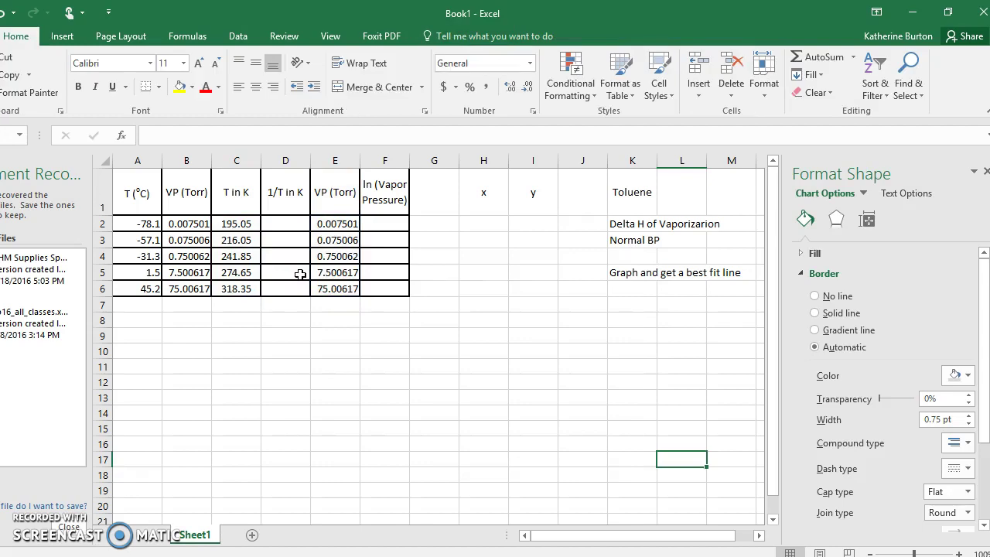
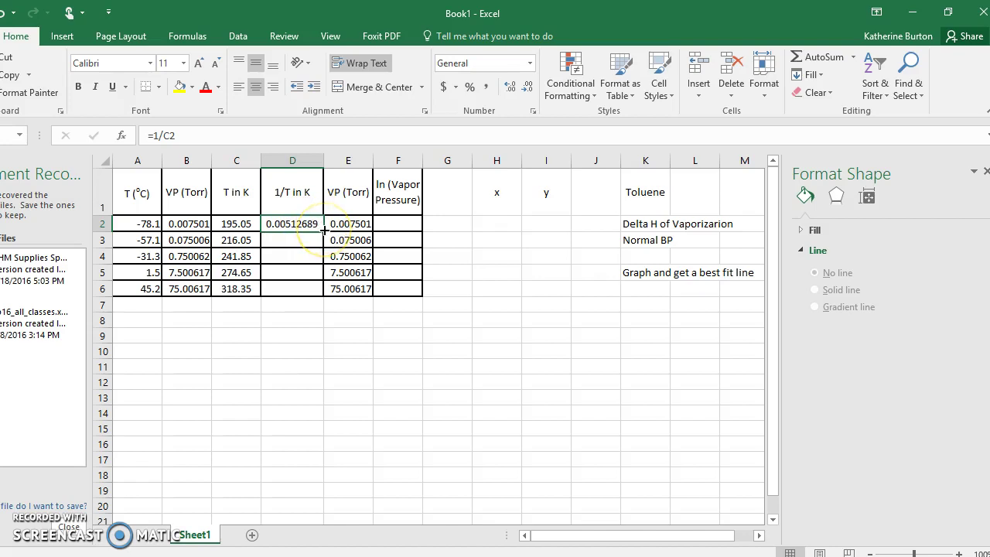
Step: Fill the =1/C2 formula from D2 down through D6 in the 1/T in K column and check the copied formulas
left_click_drag(324, 230, 312, 292)
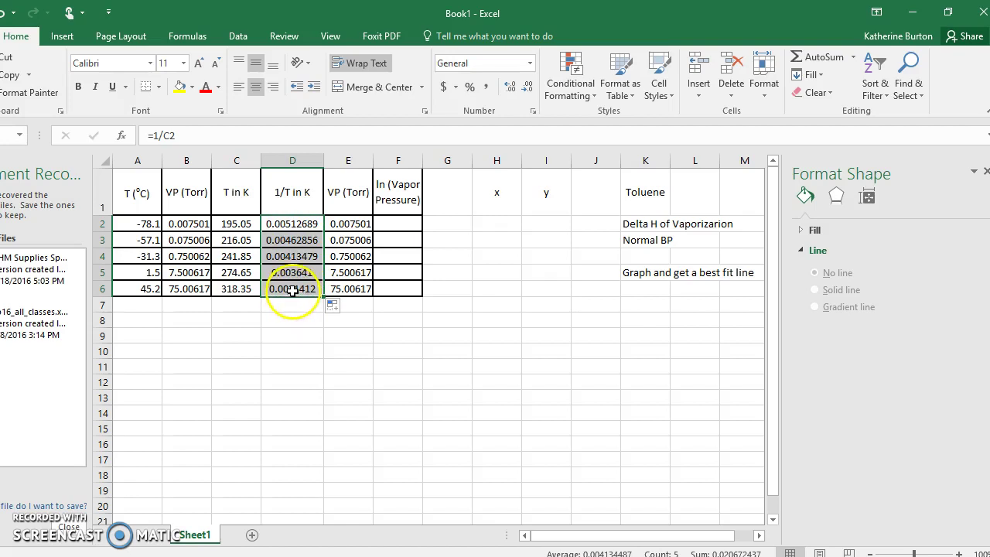
left_click(291, 241)
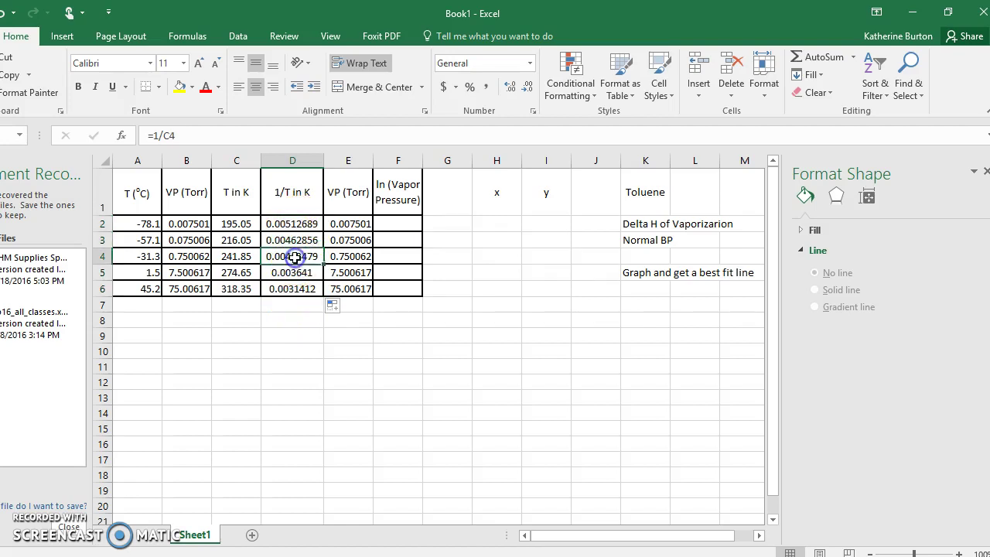
left_click(398, 224)
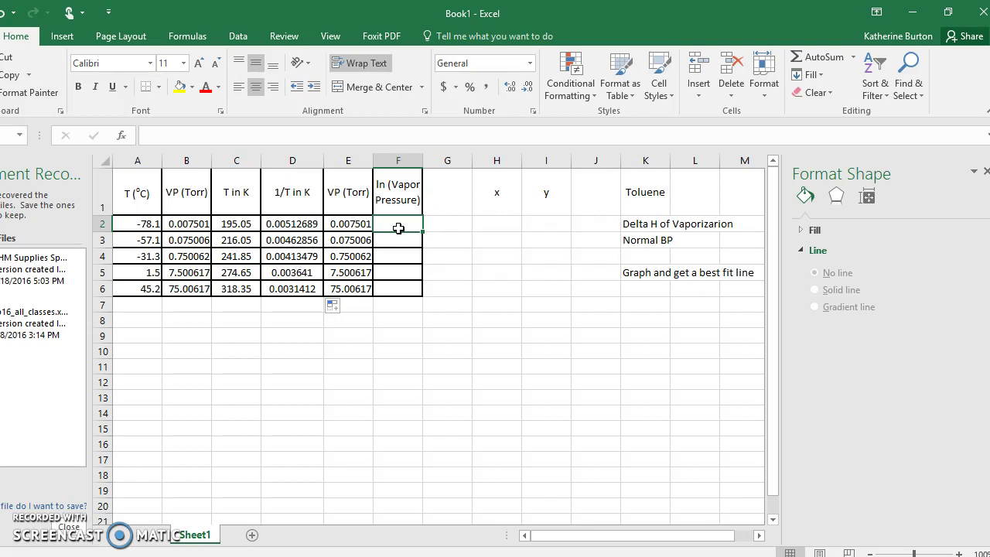
type("=ln(")
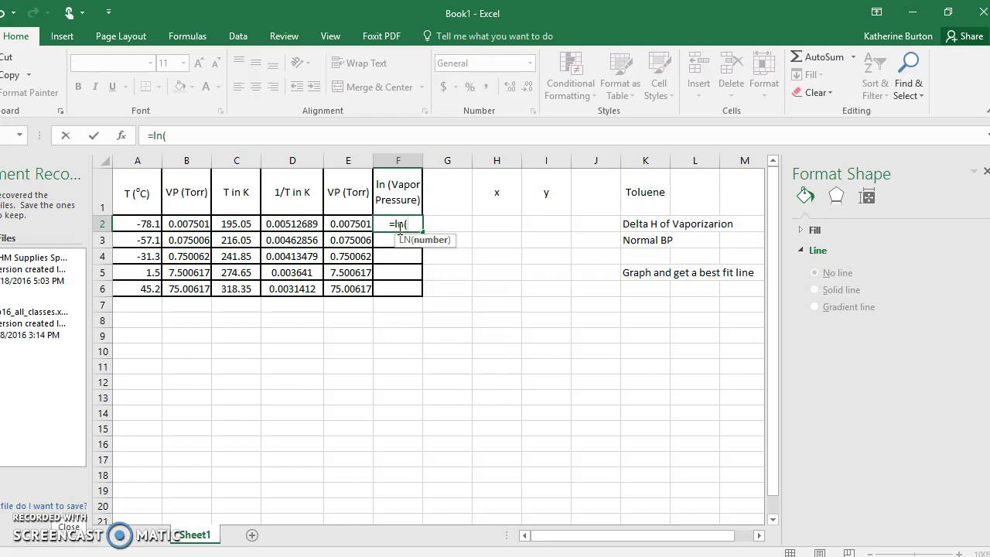
left_click(352, 224)
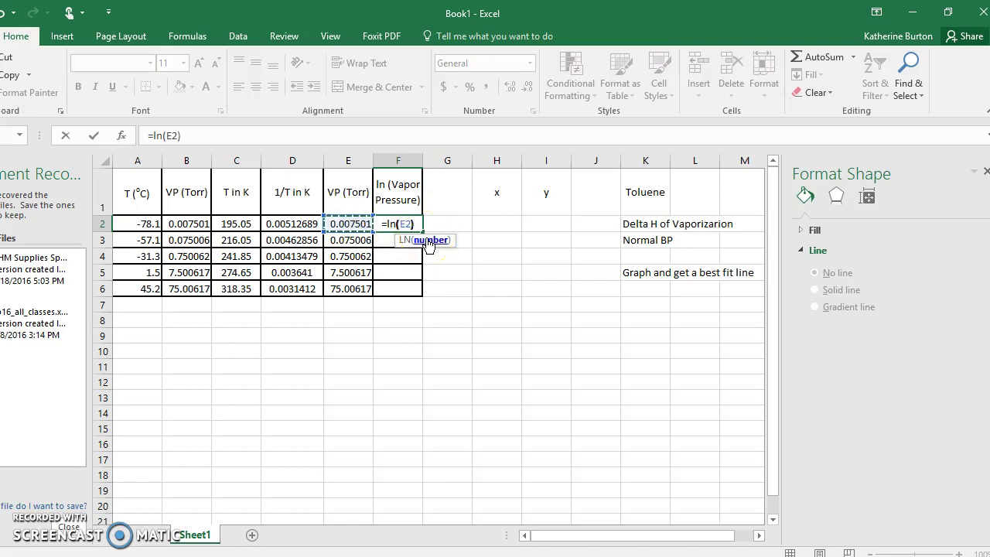
type(")")
key("Return")
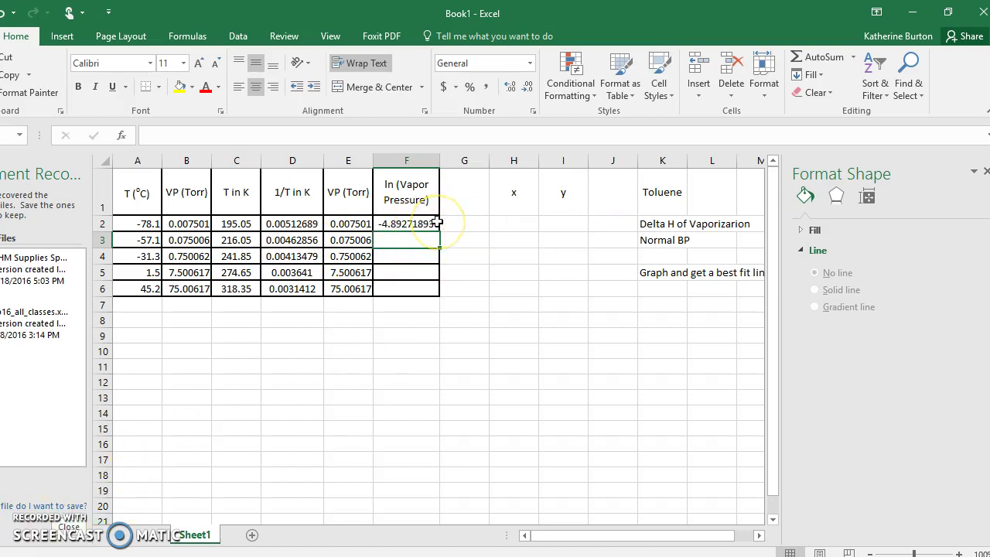
key("ctrl+z")
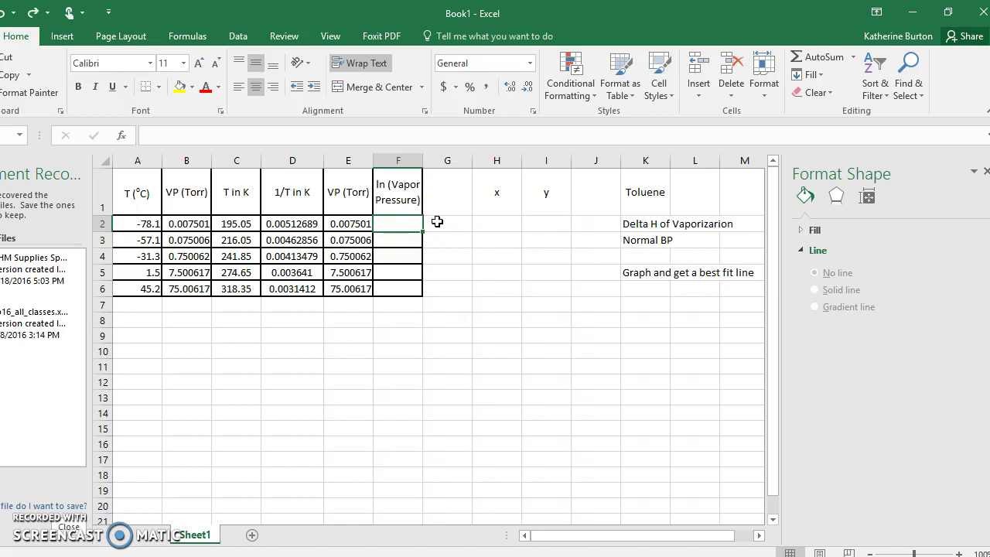
Step: Enter the formula =LN(E2) in F2 of the ln (Vapor Pressure) column and fill it down through F6
left_click(408, 223)
type("=ln(")
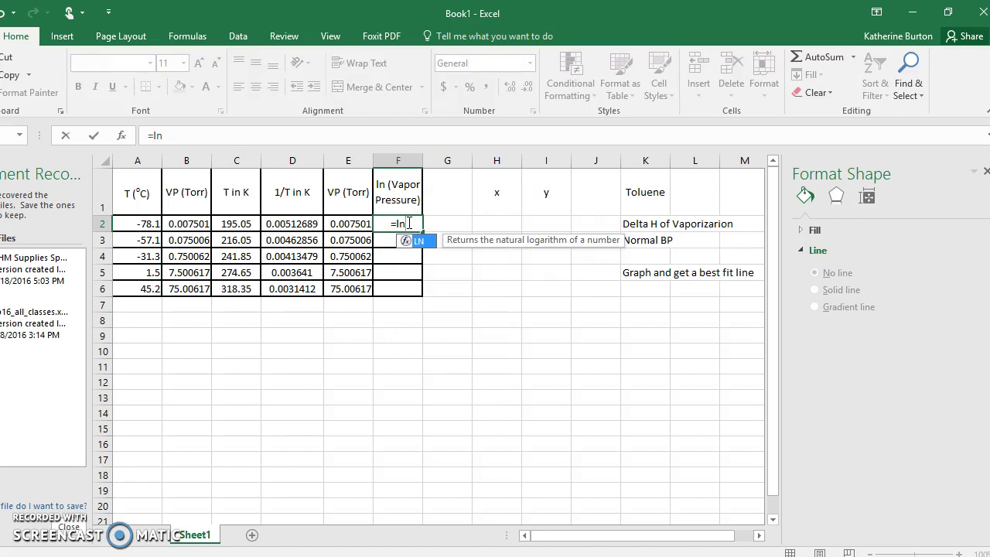
left_click(355, 222)
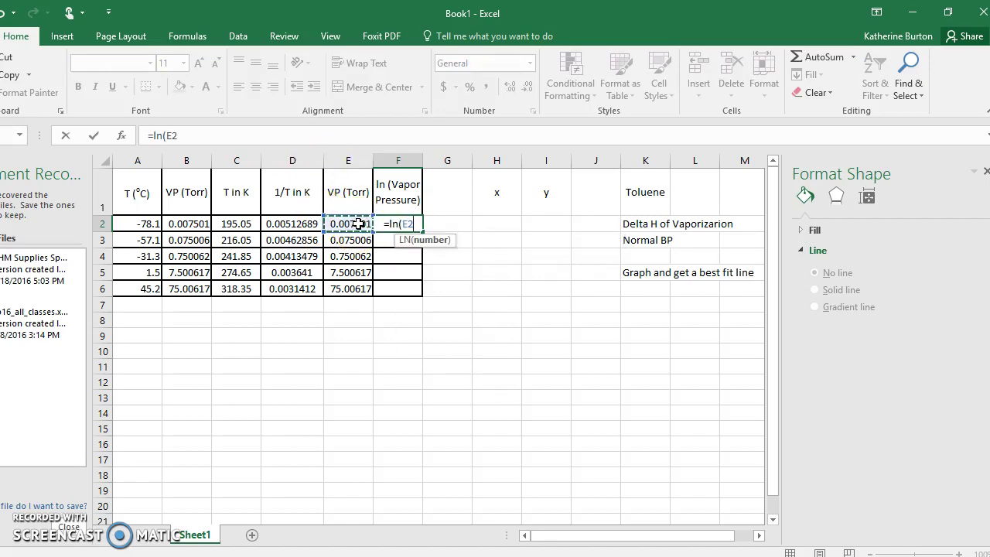
type(")")
key("Return")
left_click(404, 223)
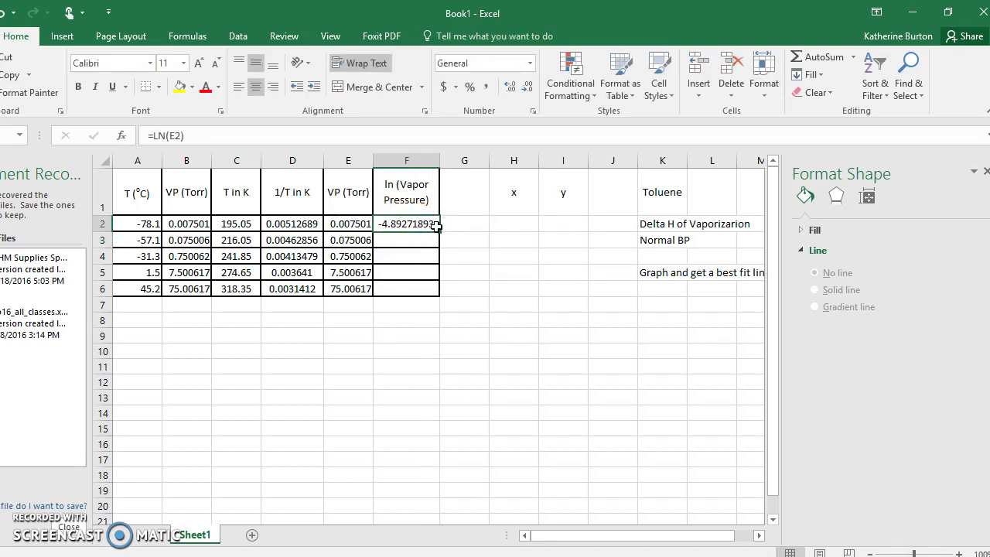
left_click_drag(439, 231, 424, 298)
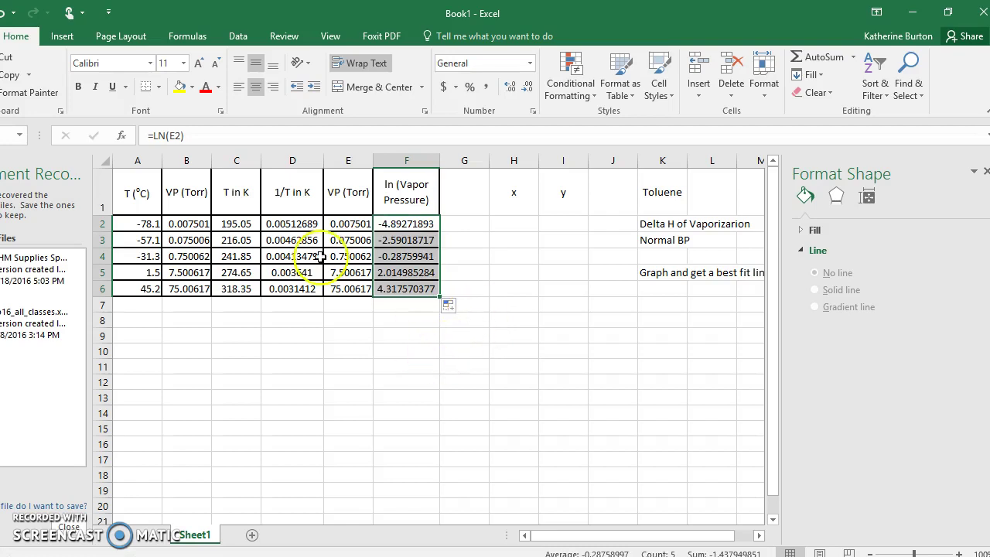
left_click_drag(283, 194, 294, 291)
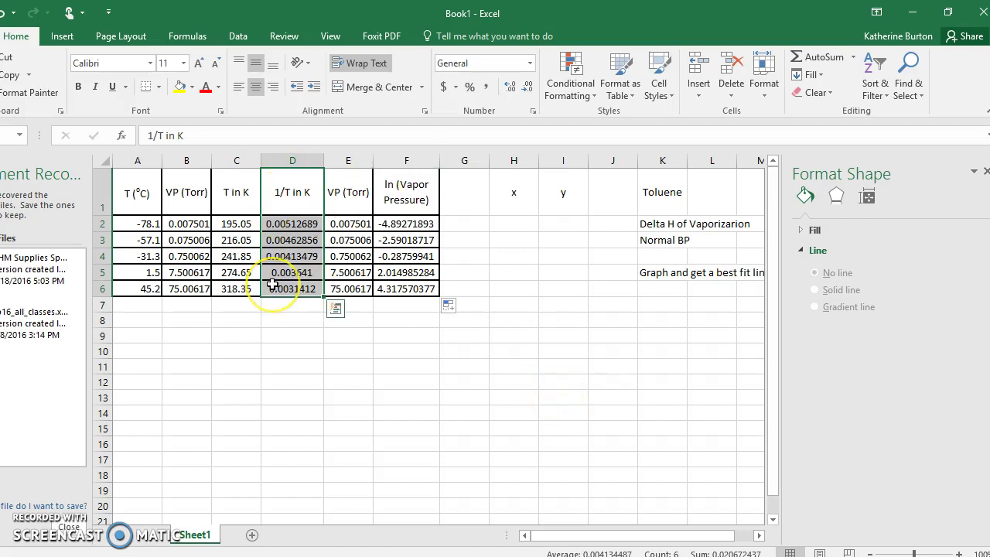
left_click_drag(402, 189, 407, 289, "ctrl")
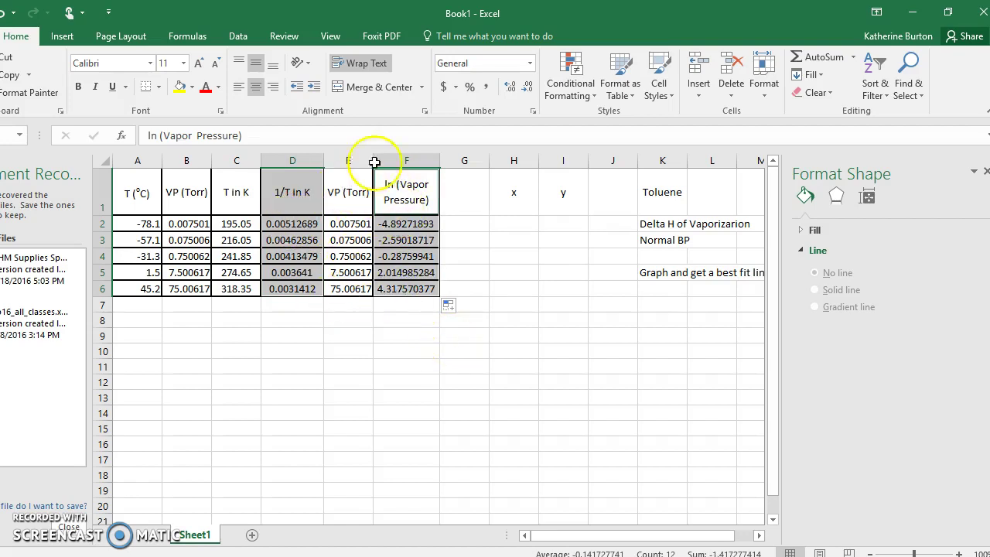
left_click(348, 335)
left_click_drag(295, 207, 287, 296)
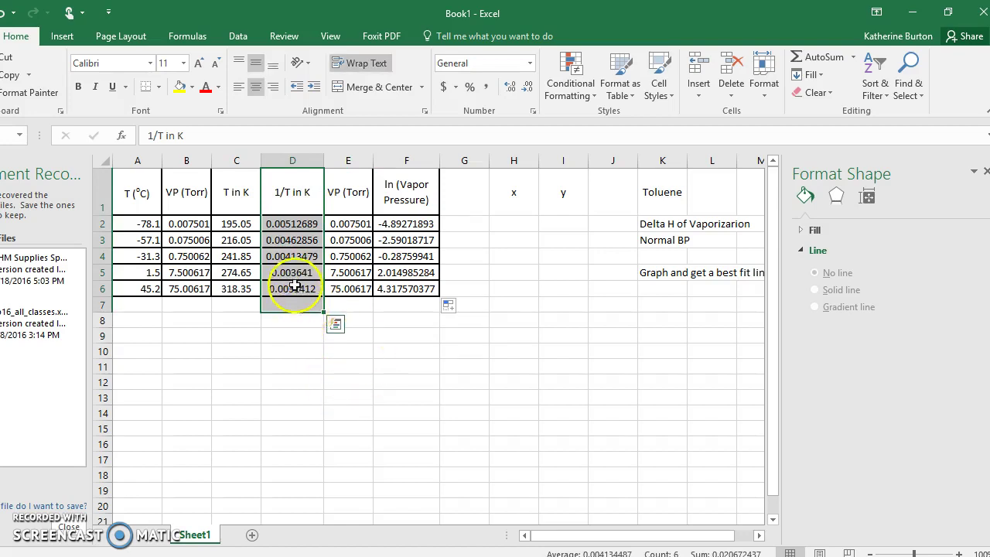
left_click_drag(280, 281, 331, 344)
Step: Insert a markers-only scatter chart from the 1/T in K column and the ln (Vapor Pressure) column, including their headers
left_click_drag(288, 194, 292, 284)
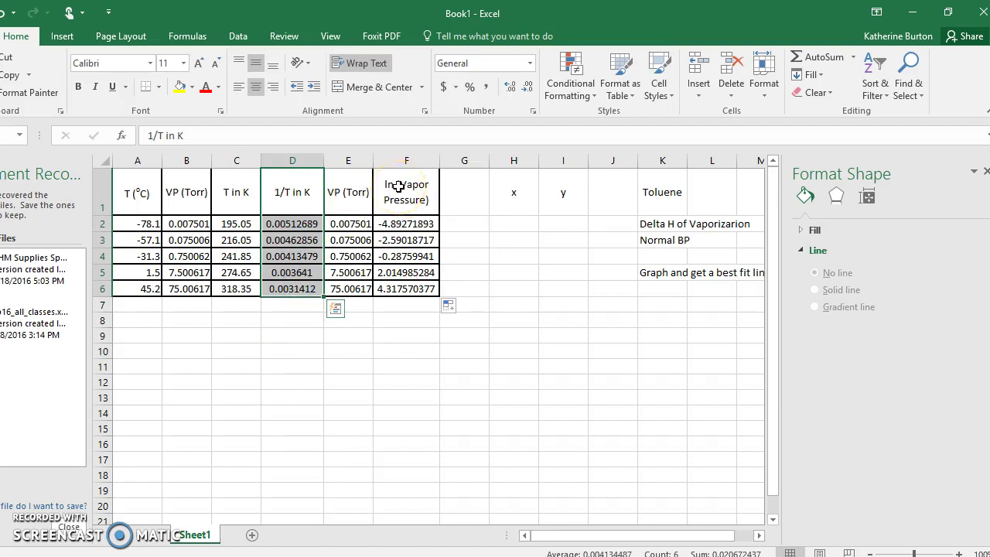
left_click_drag(399, 187, 409, 285, "ctrl")
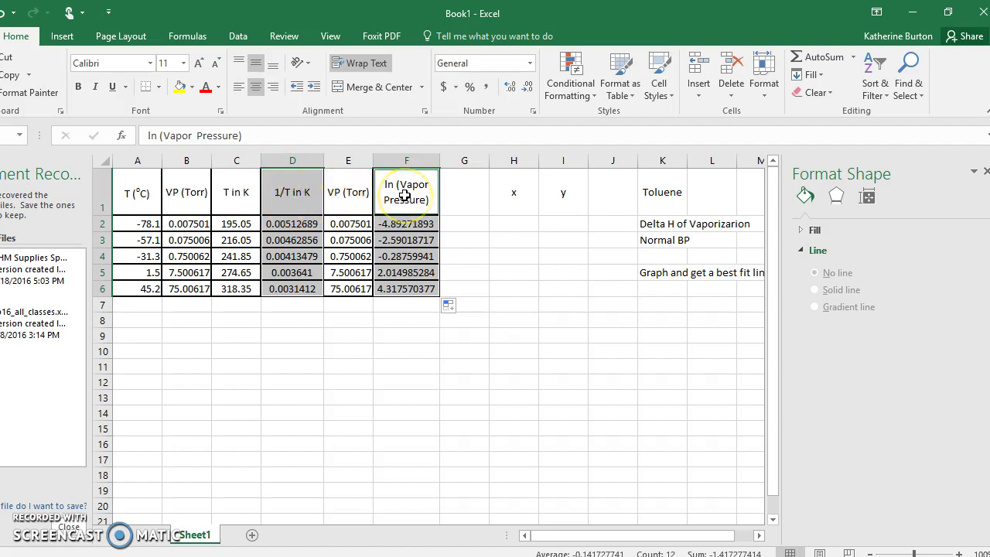
left_click(62, 37)
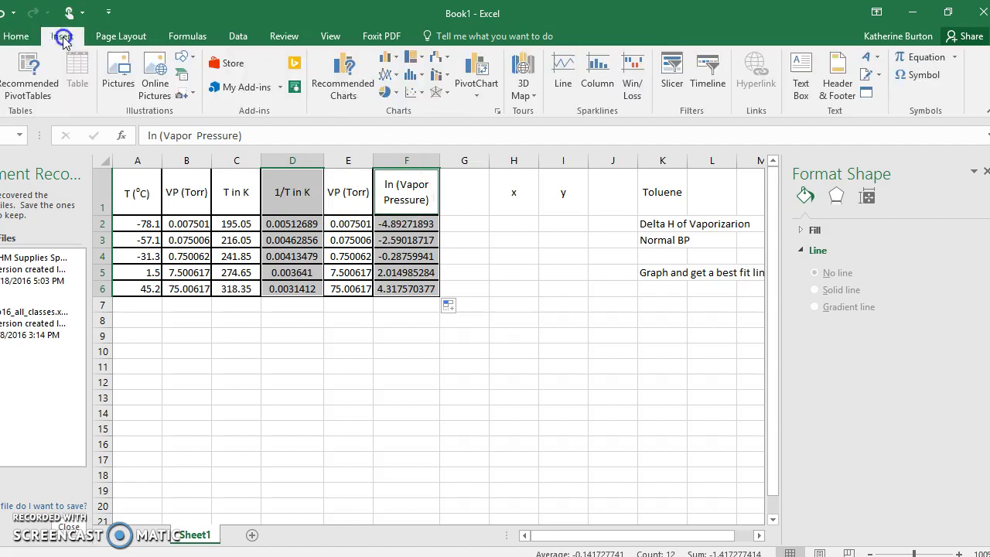
left_click(410, 93)
left_click(422, 141)
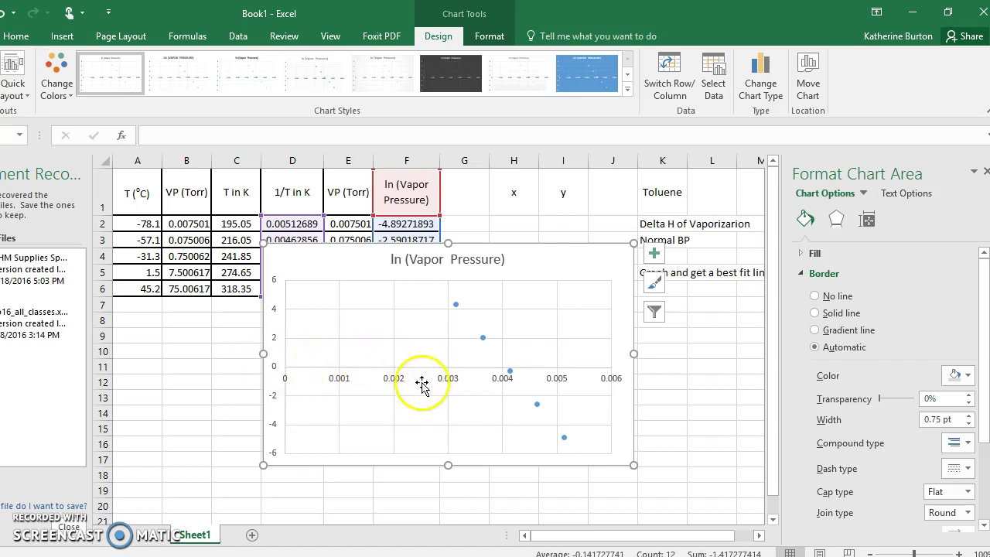
Step: Make the horizontal axis cross the chart's vertical axis at the value -6
right_click(275, 368)
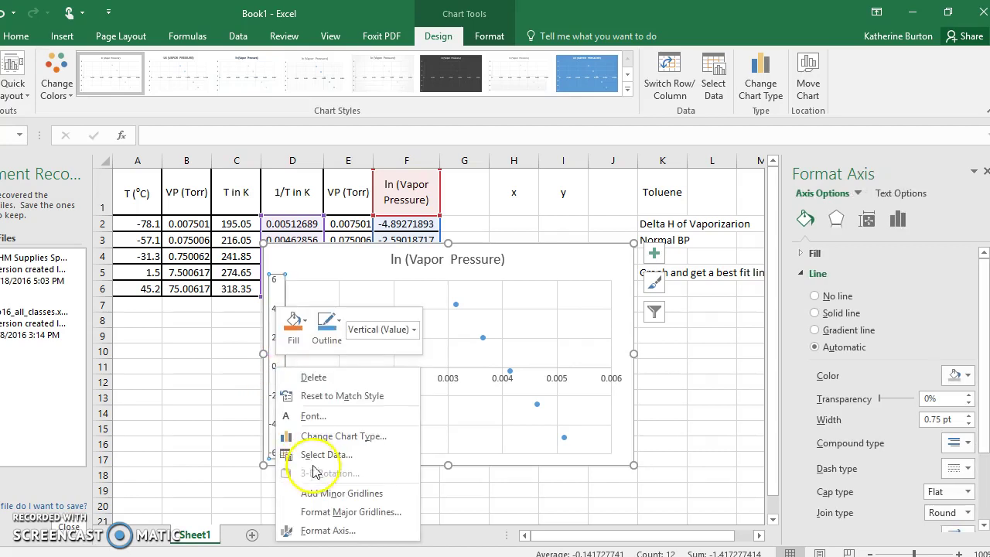
left_click(320, 531)
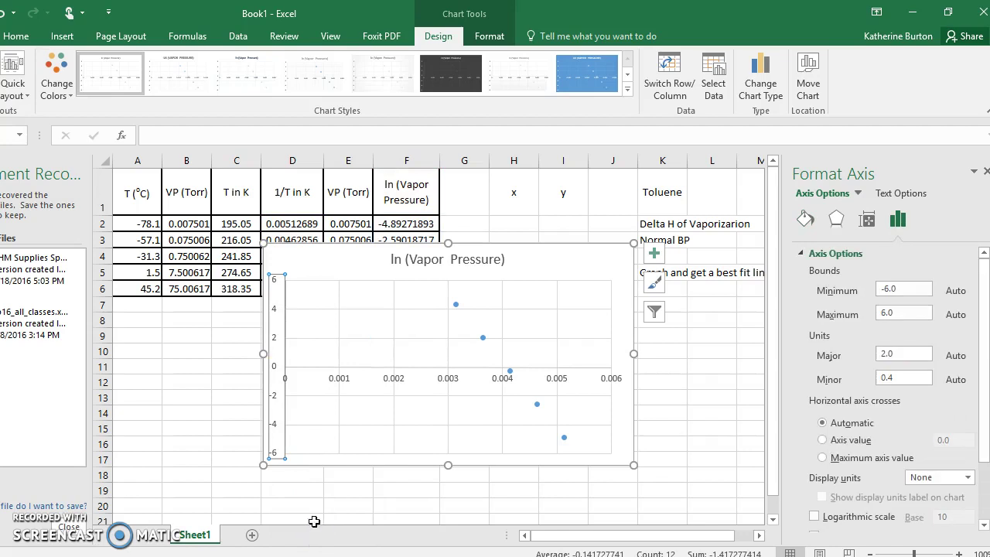
scroll(897, 333, "down", 2)
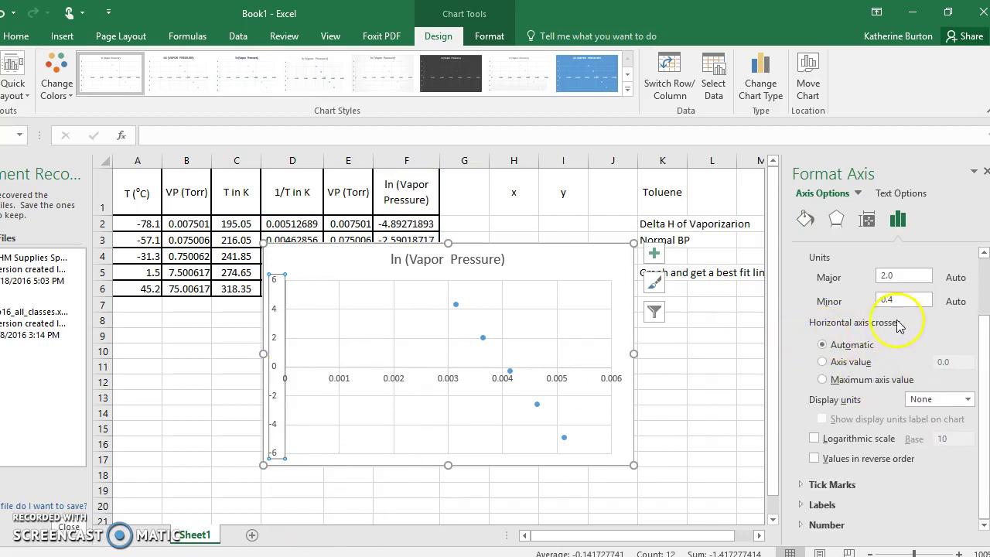
left_click(824, 363)
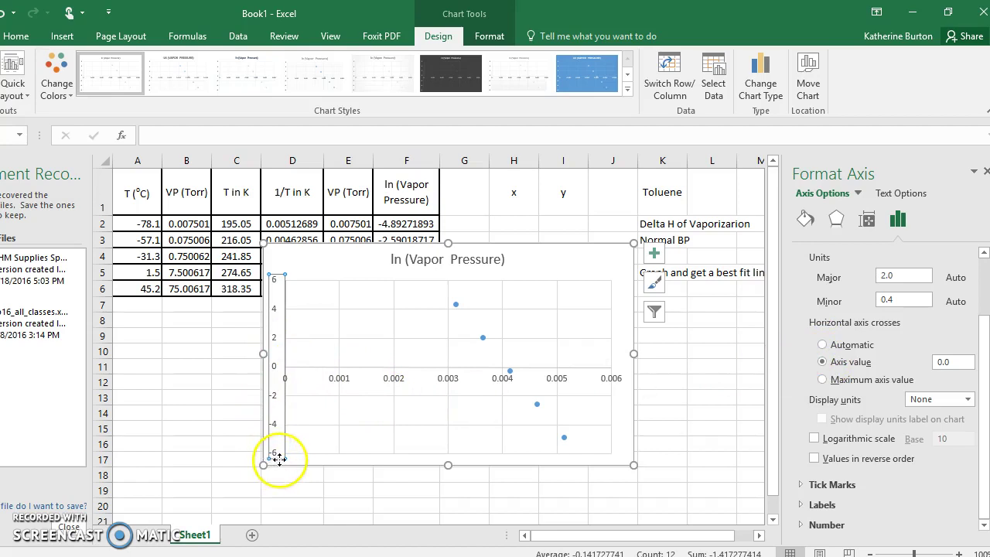
left_click(961, 358)
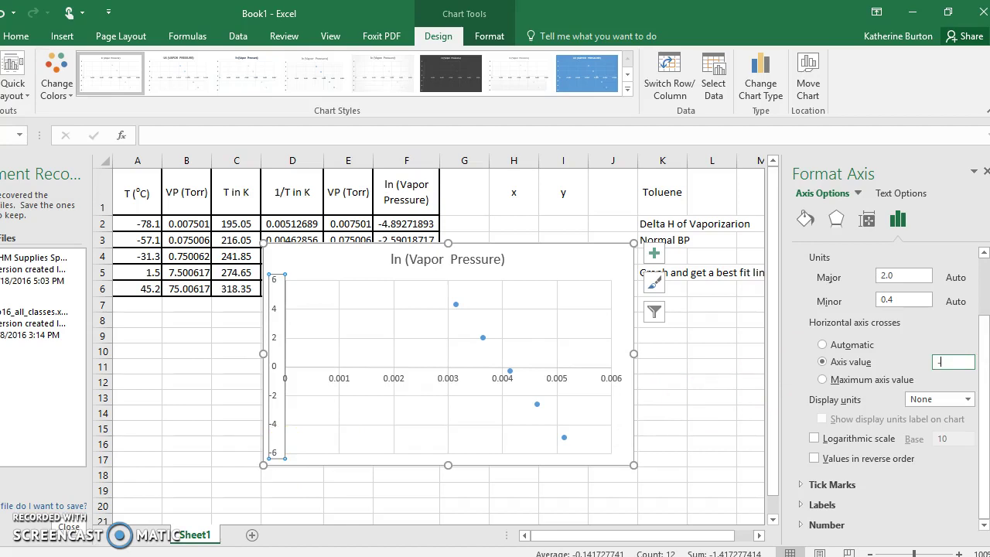
key("Return")
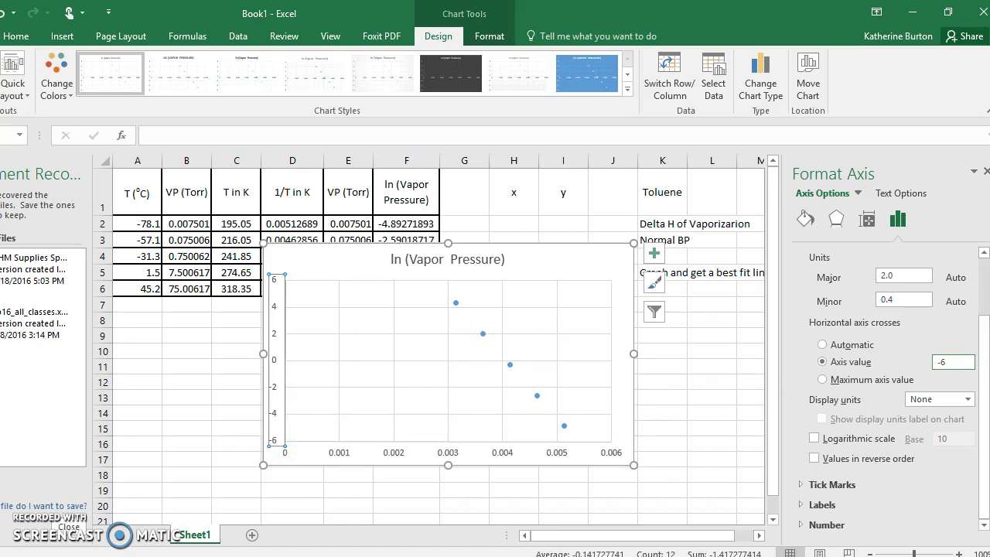
Step: Set the minimum bound of the chart's horizontal axis to 0.003
left_click_drag(464, 292, 409, 314)
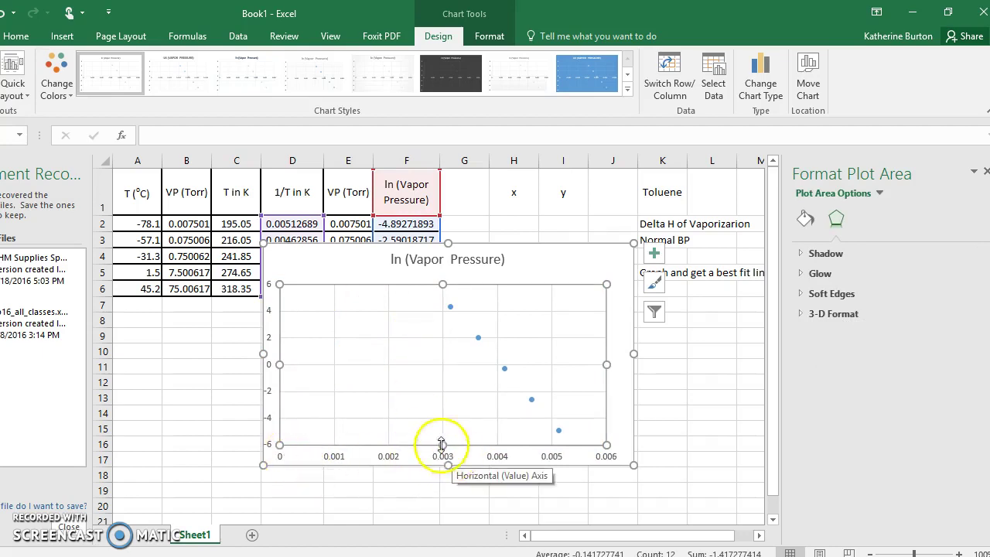
left_click(388, 461)
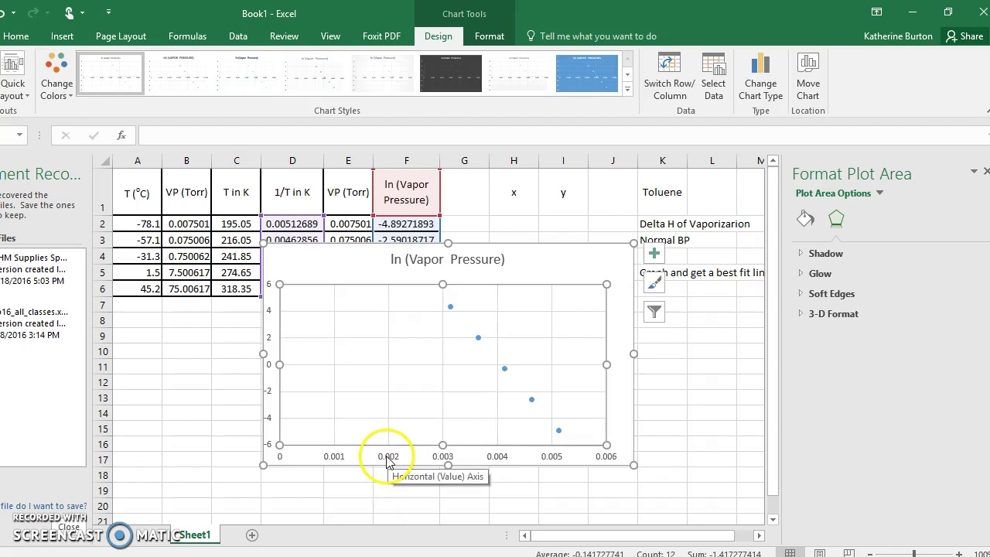
right_click(390, 460)
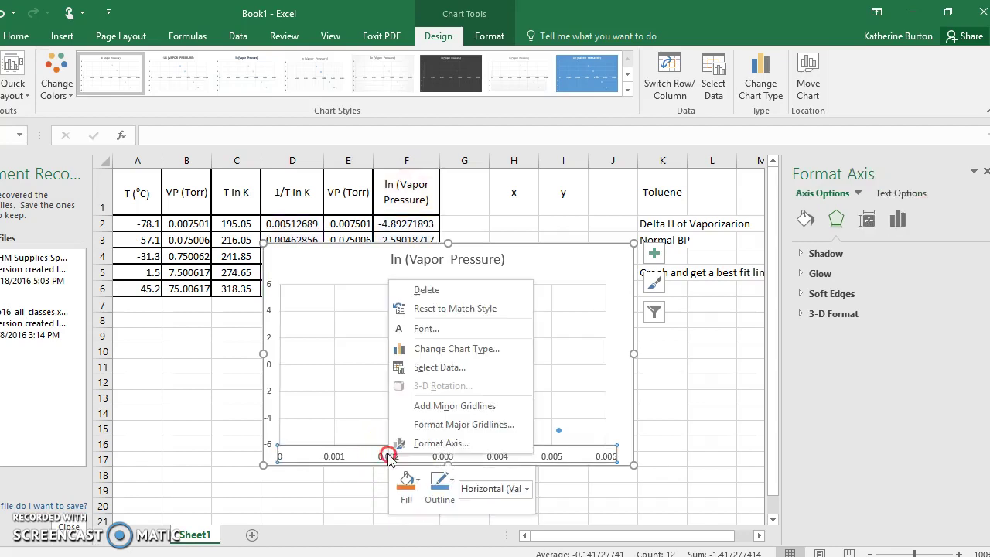
left_click(424, 447)
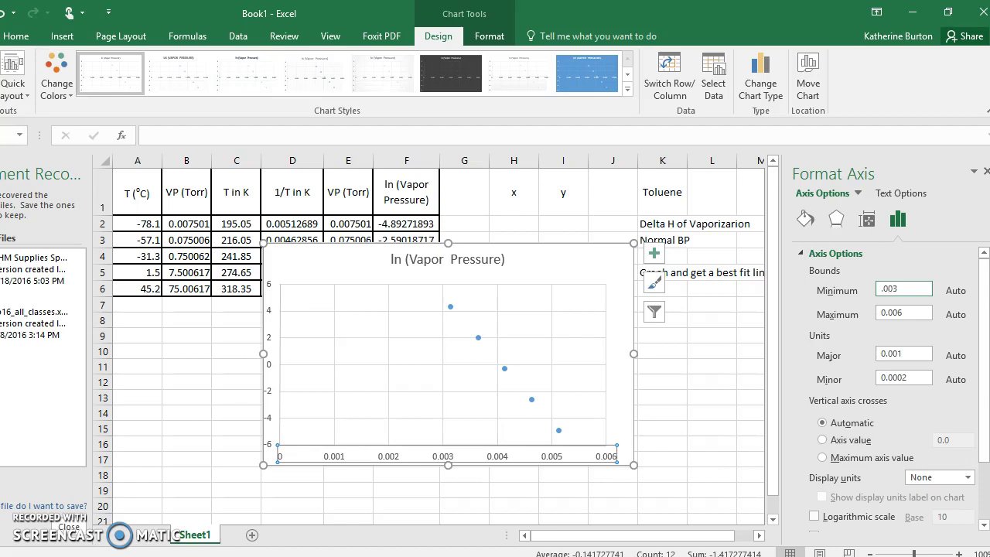
key("Return")
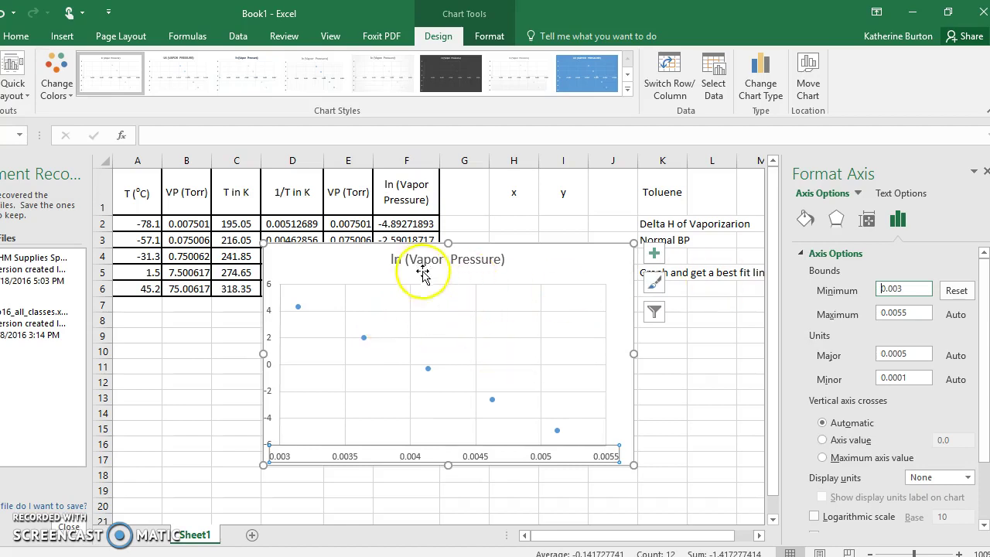
Step: Add axis titles and a linear trendline to the ln (Vapor Pressure) chart
left_click(654, 253)
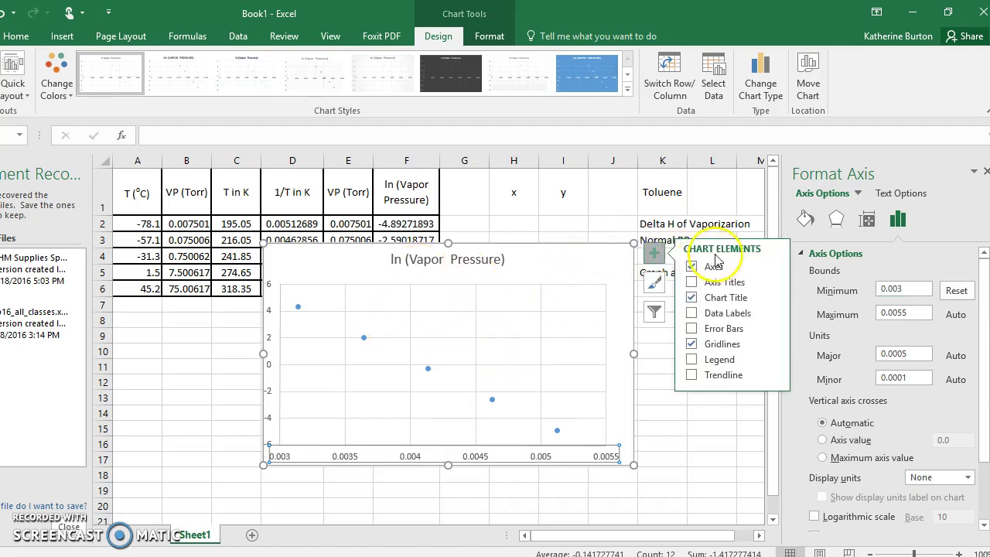
left_click(692, 283)
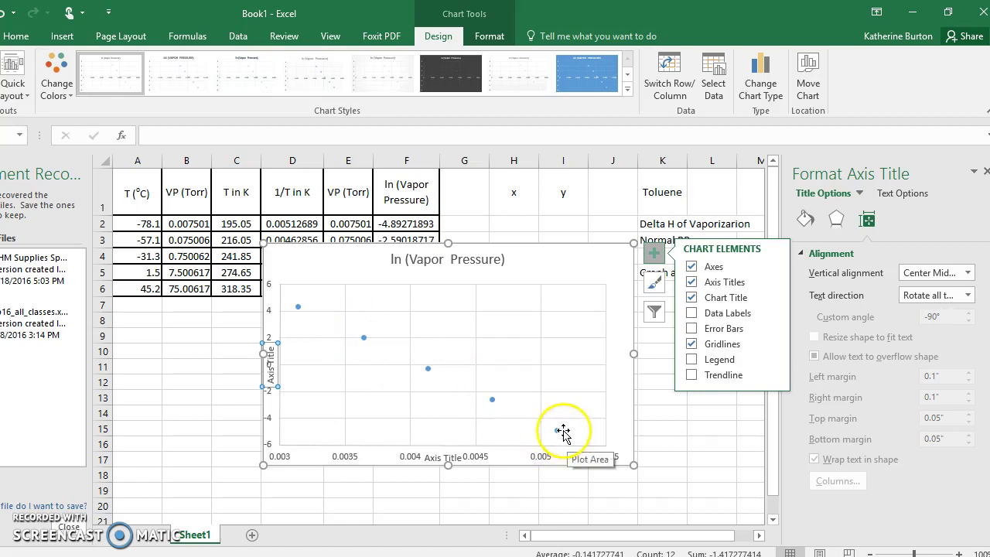
left_click(691, 376)
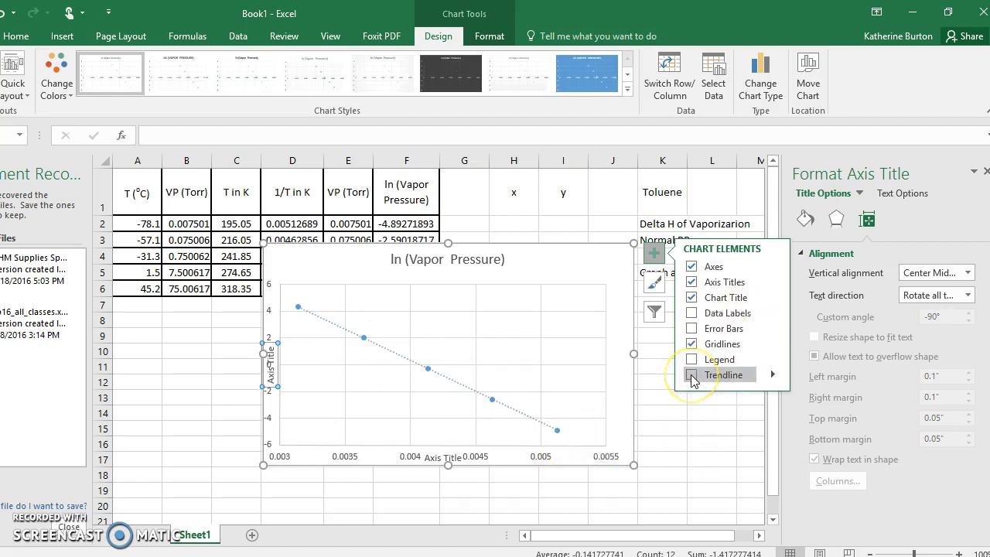
Step: Display the linear trendline's equation on the chart and place it beside the chart title
left_click(769, 375)
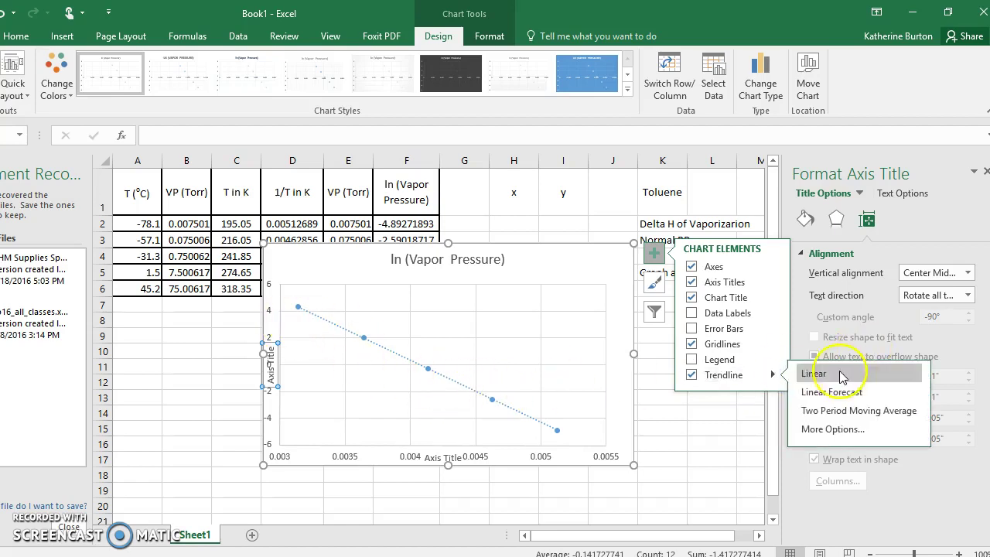
left_click(835, 430)
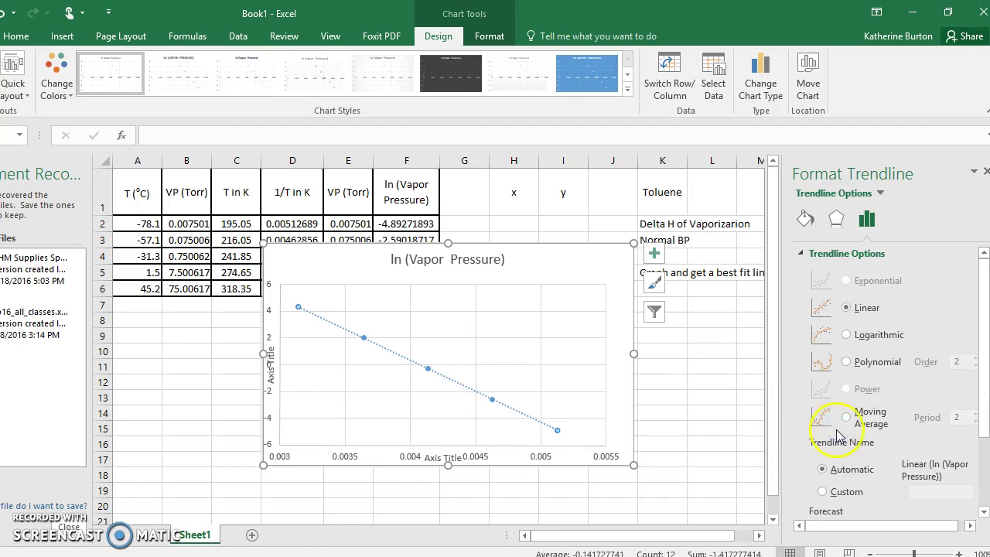
left_click_drag(983, 287, 976, 393)
left_click(814, 486)
left_click(511, 430)
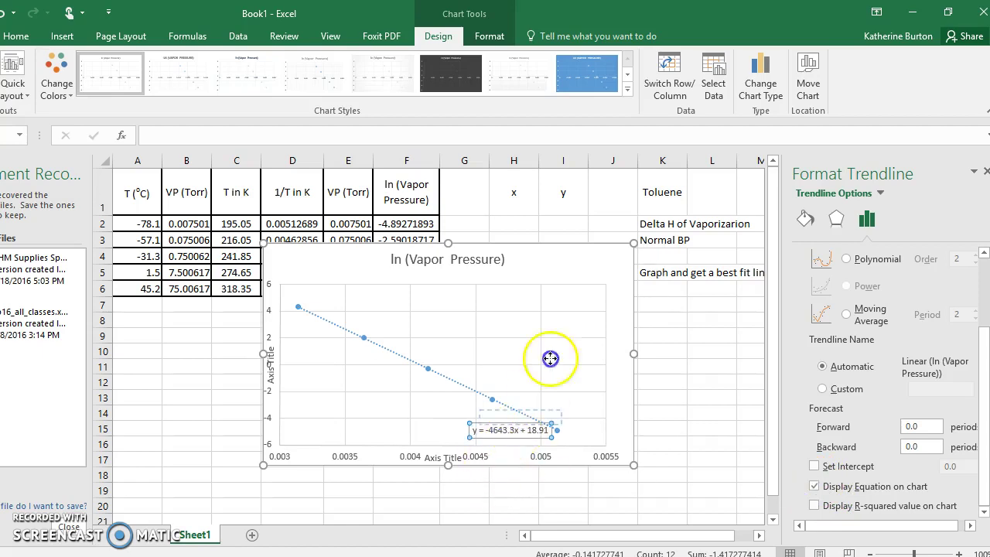
left_click_drag(557, 277, 559, 271)
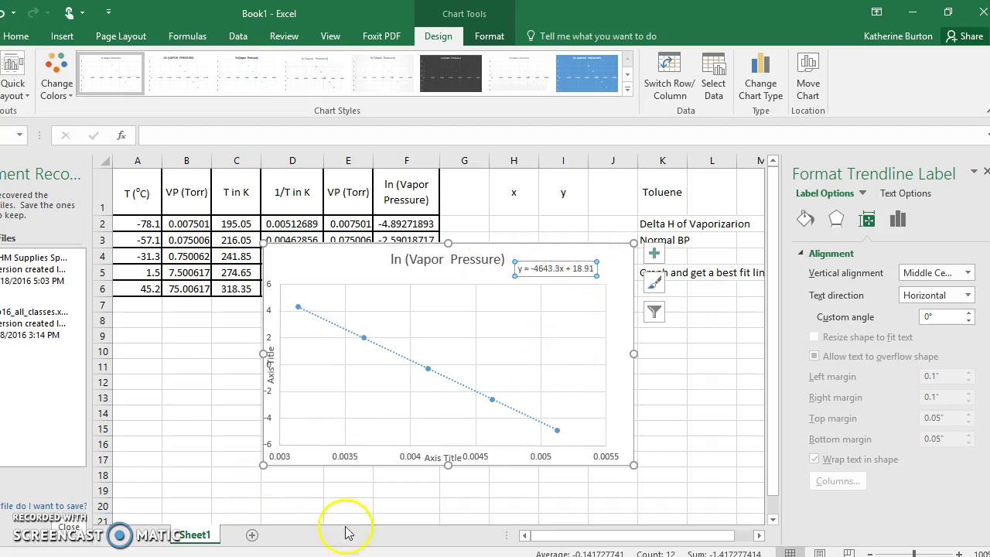
left_click(347, 497)
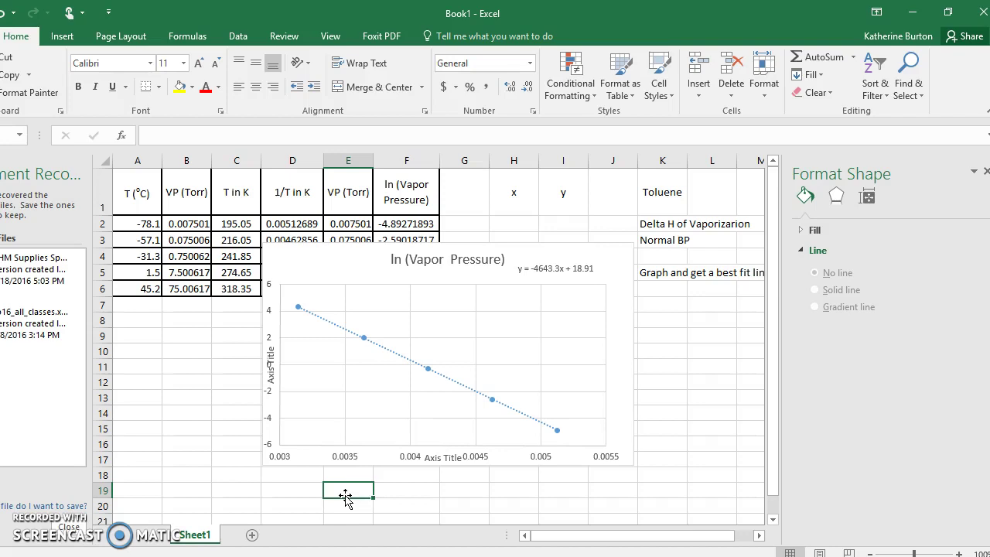
Step: Enter "y = mx +b" in cell E19 and "m = -delta H vaporization / R" in cell E20 below the chart
type("y = mx +b")
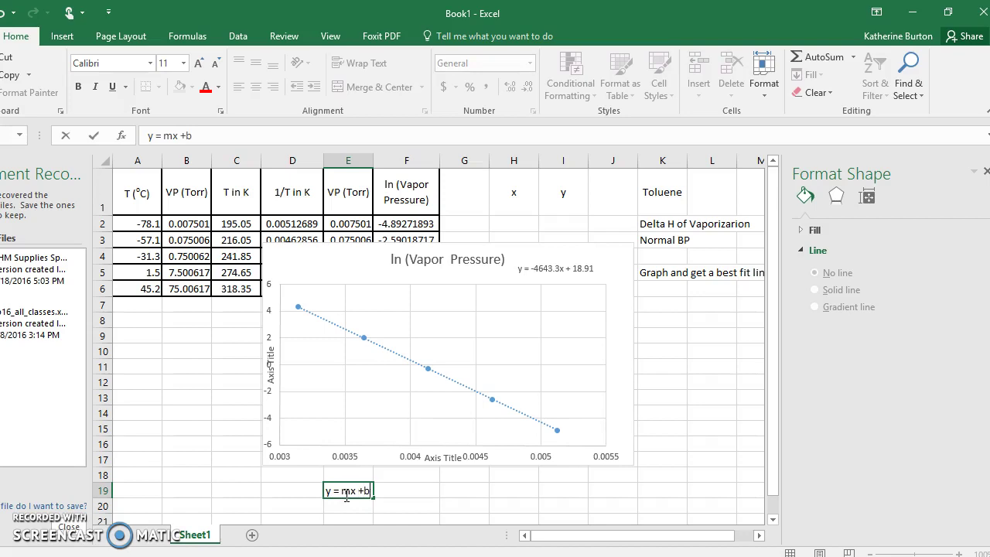
key("Return")
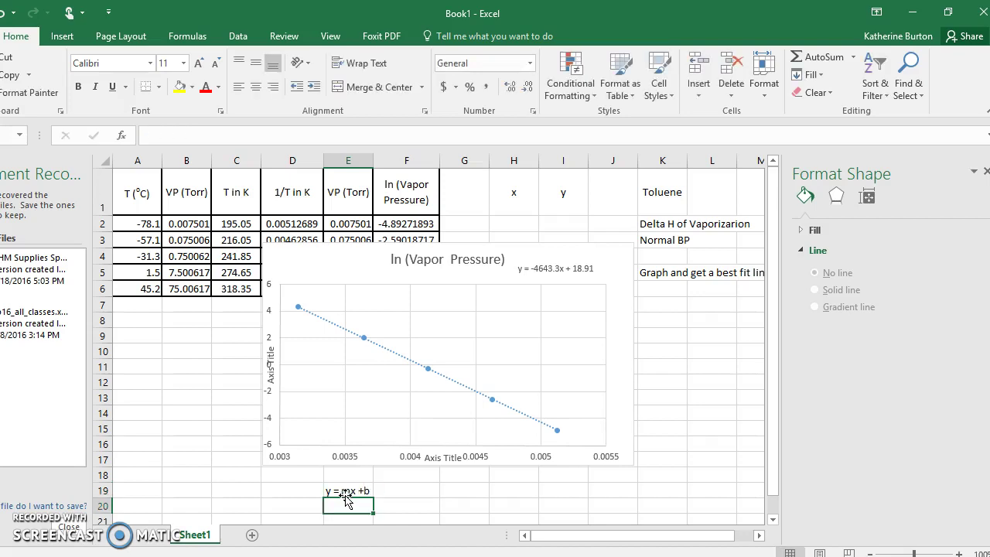
type("m")
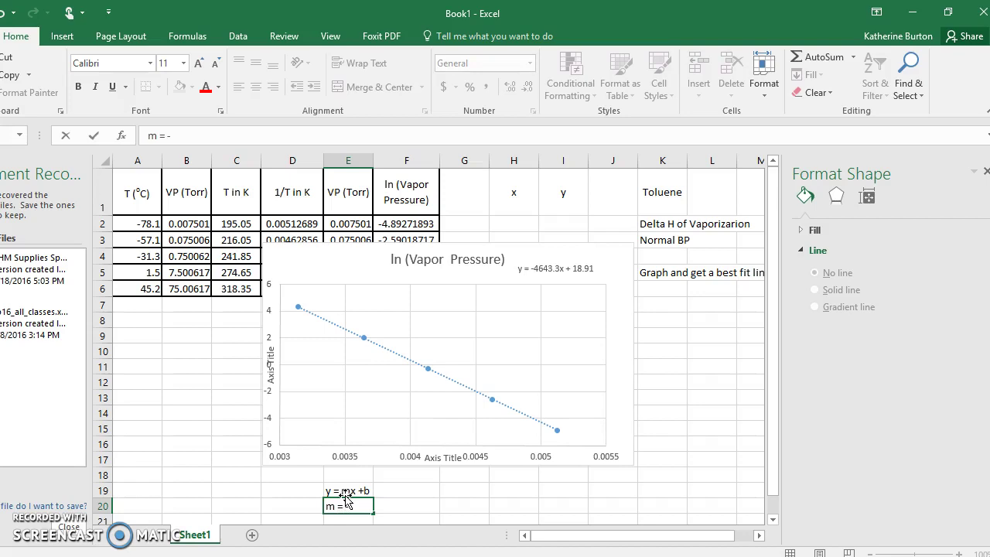
type("= -delta H vap")
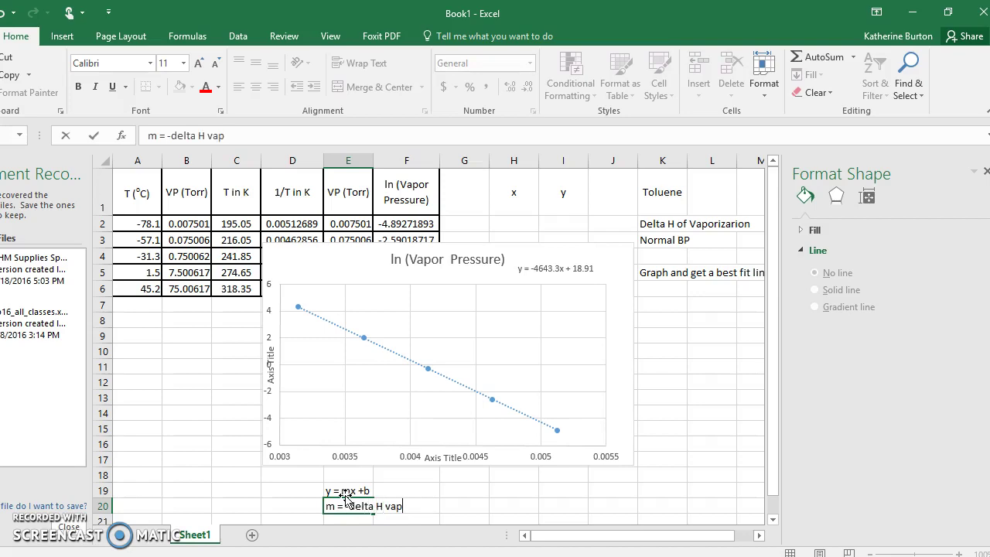
type("orization / R")
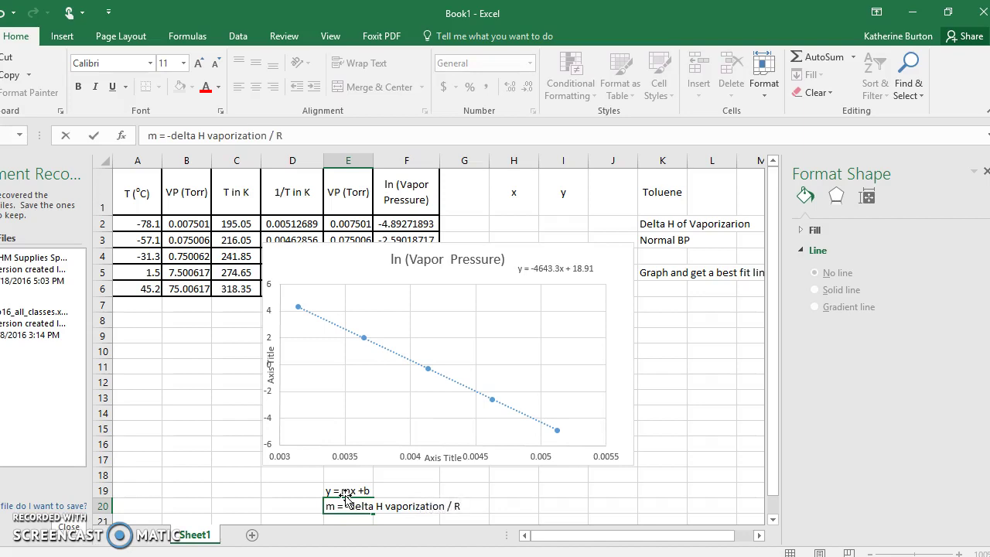
key("Return")
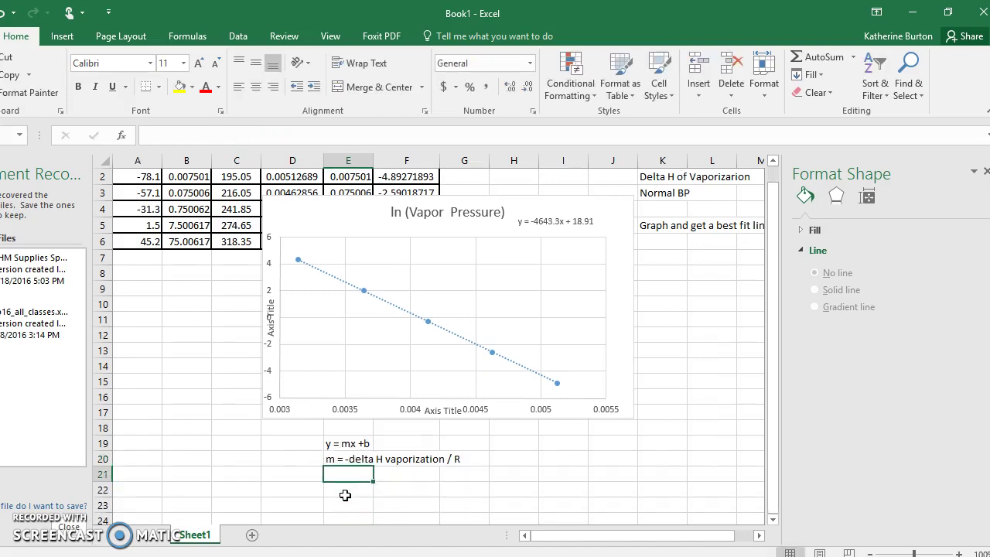
Step: Try to enter the slope equation "-4643.3=-deltaHvap/R" in cell E21
type("-")
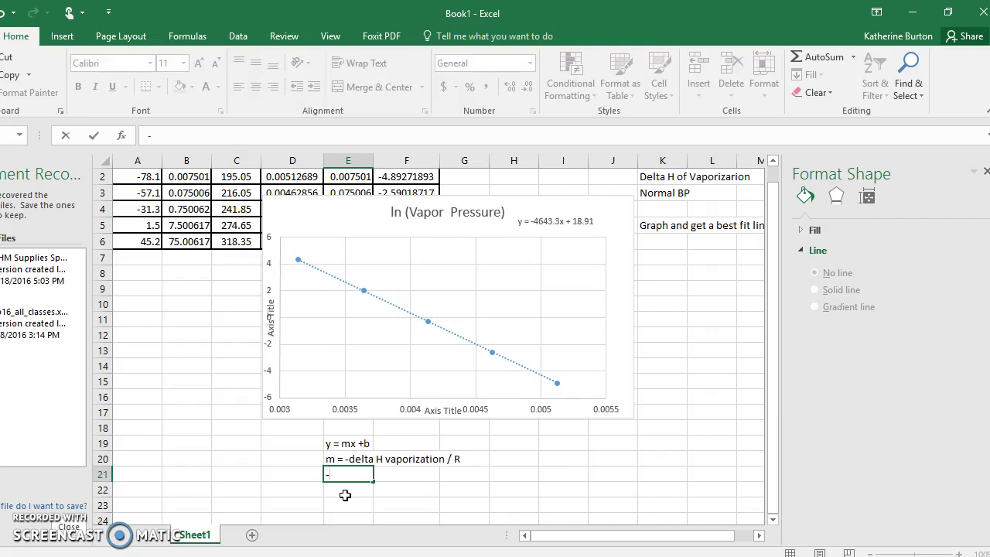
type("4643")
type(".3=-delty")
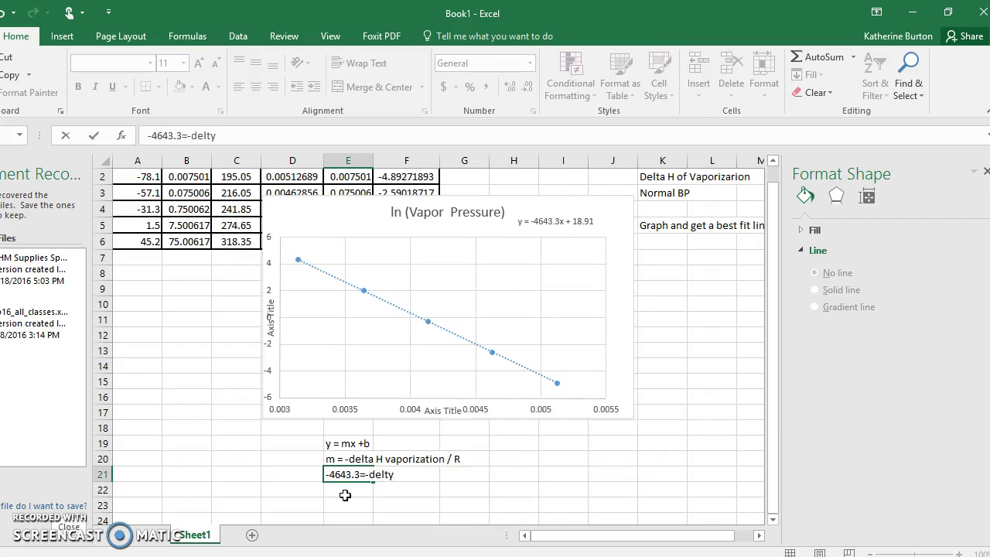
key("BackSpace")
type("a")
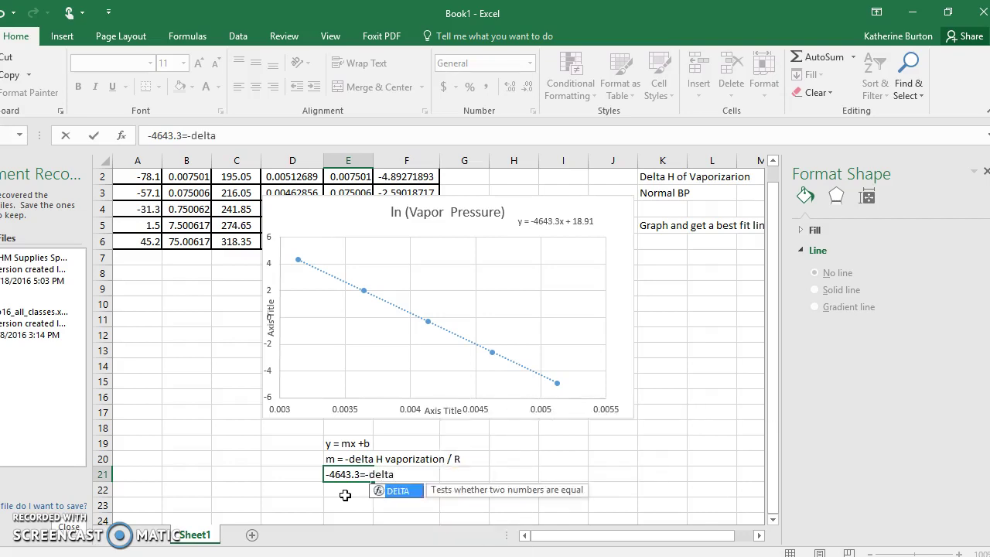
type("Hvap/R")
key("Tab")
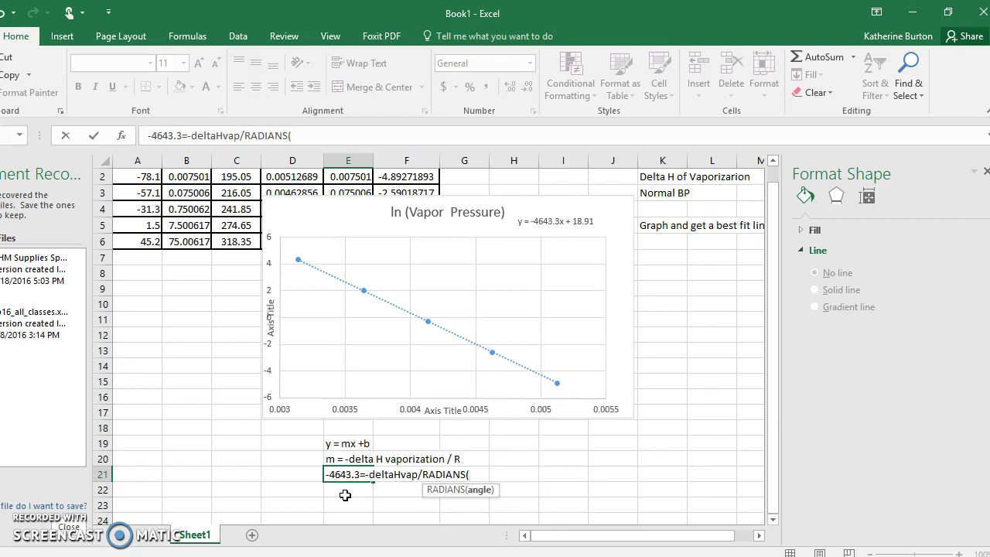
key("BackSpace")
key("BackSpace")
key("BackSpace")
key("BackSpace")
key("BackSpace")
key("BackSpace")
key("BackSpace")
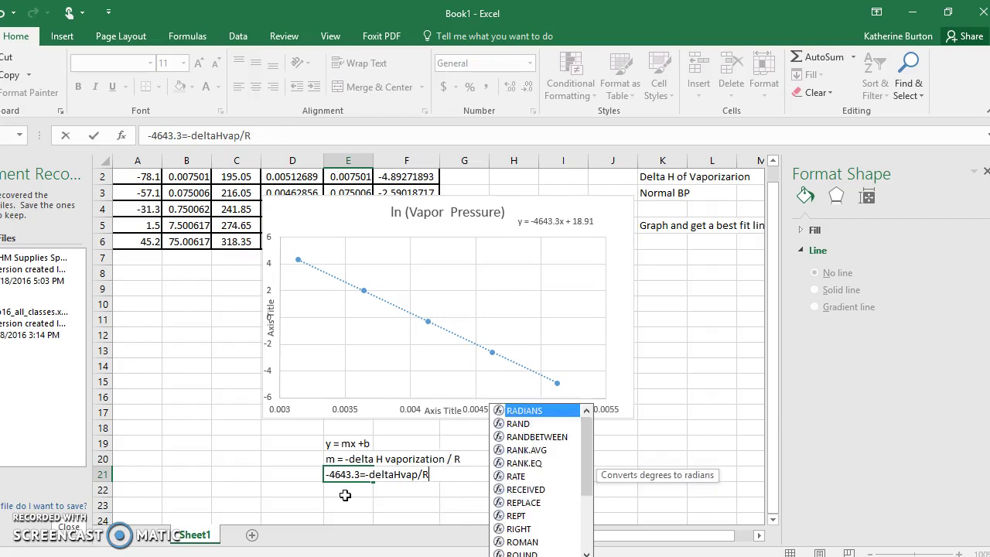
left_click(421, 498)
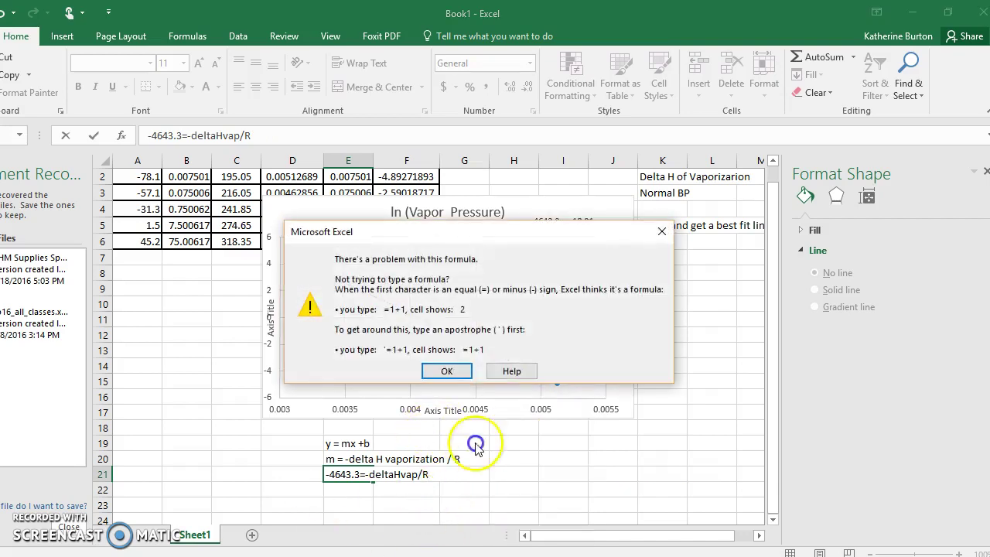
left_click(446, 370)
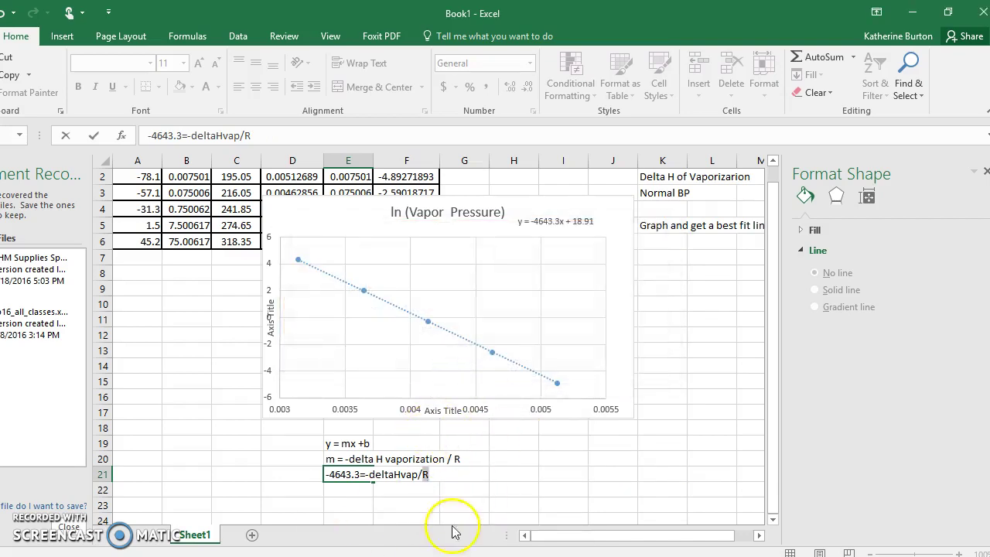
left_click(427, 499)
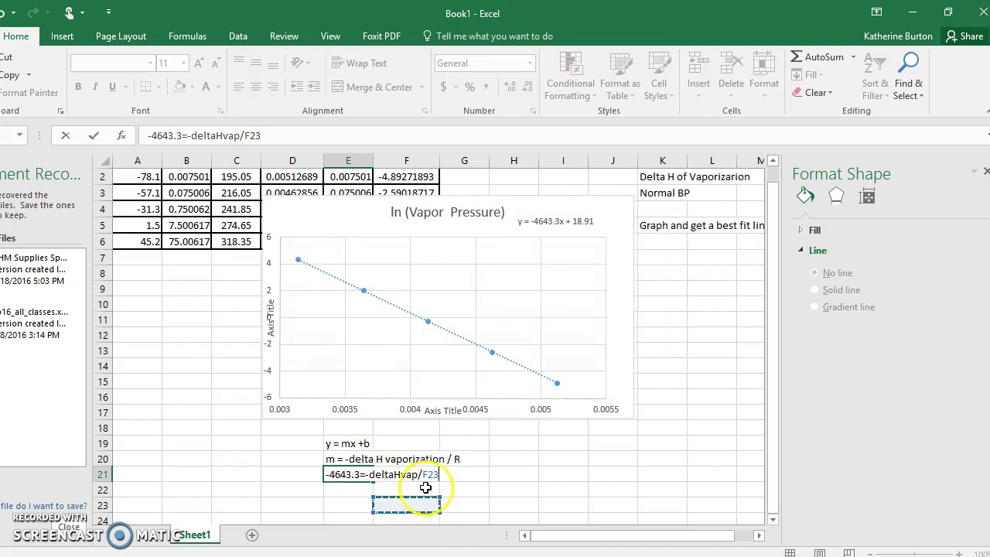
type("R")
key("BackSpace")
key("BackSpace")
key("BackSpace")
key("BackSpace")
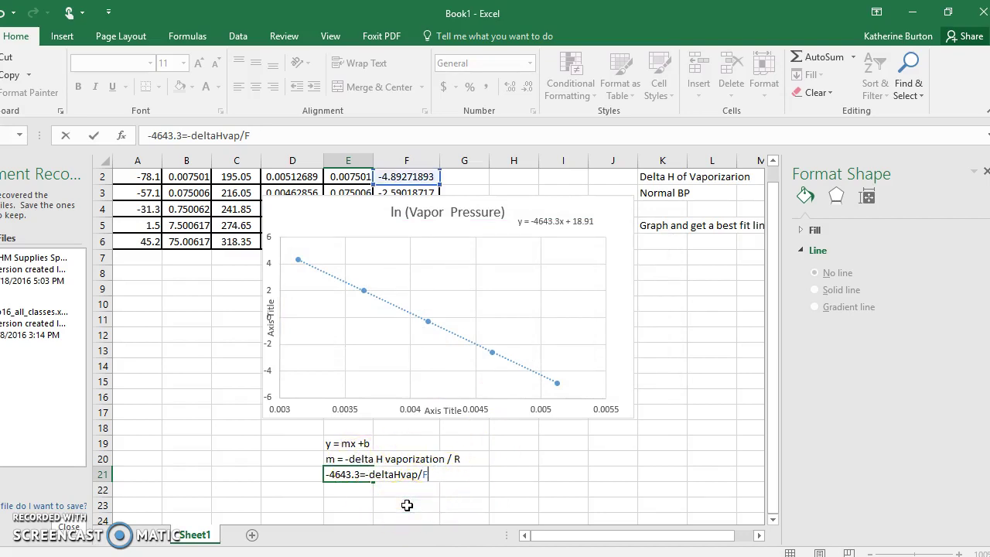
type("R")
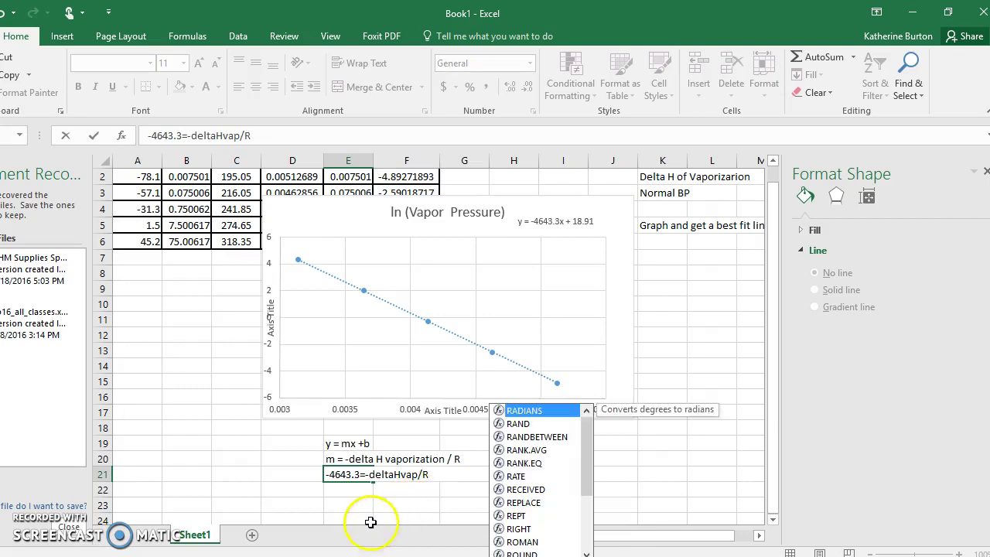
key("Return")
left_click(448, 371)
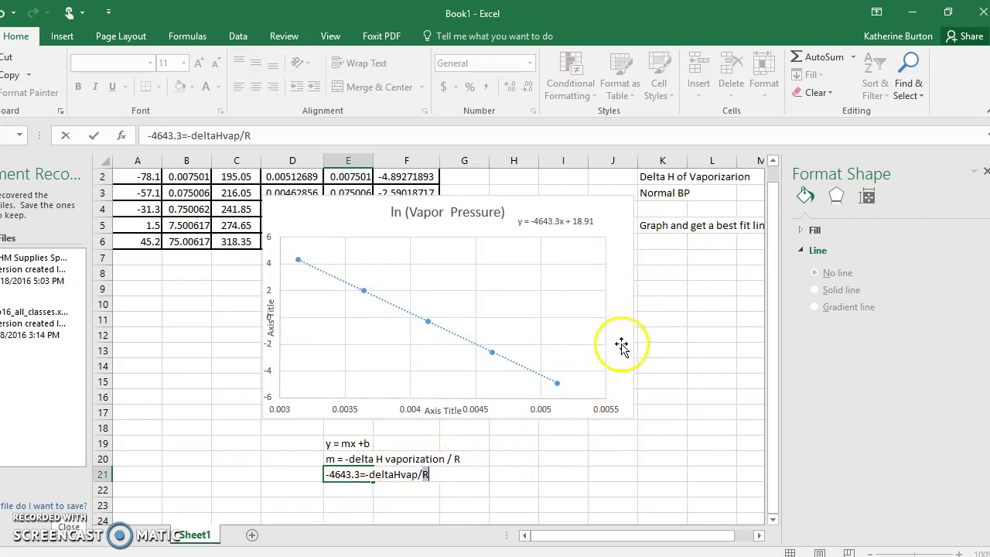
left_click(665, 335)
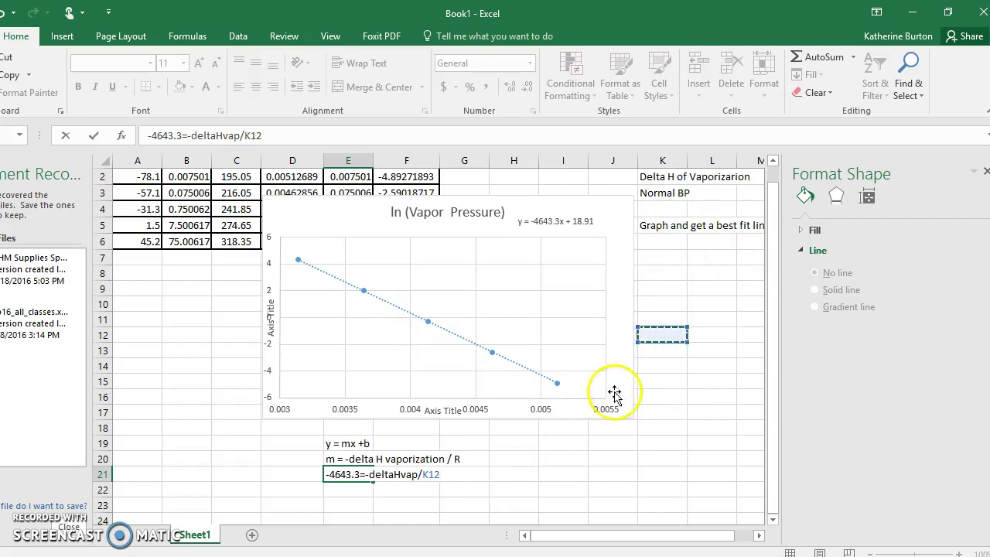
key("BackSpace")
key("BackSpace")
key("BackSpace")
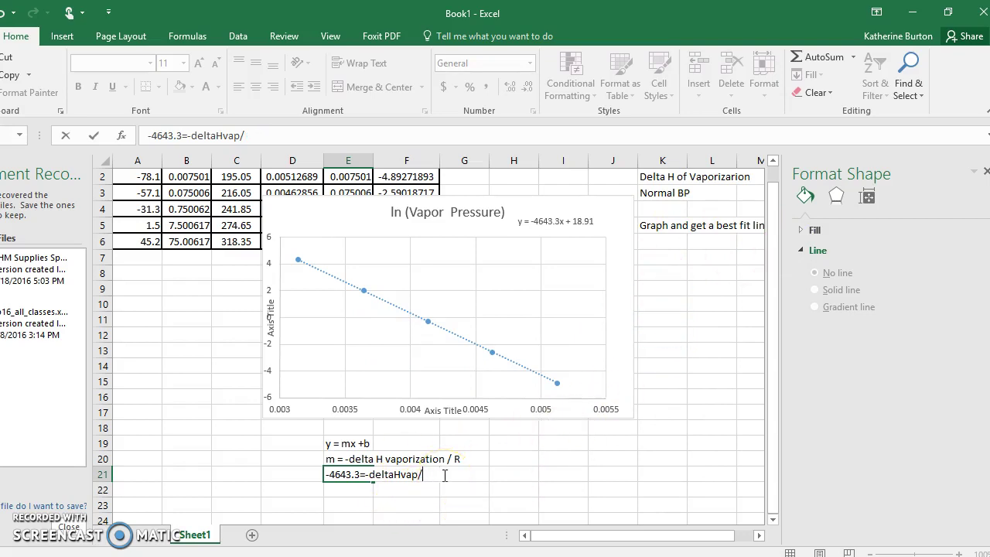
type("R")
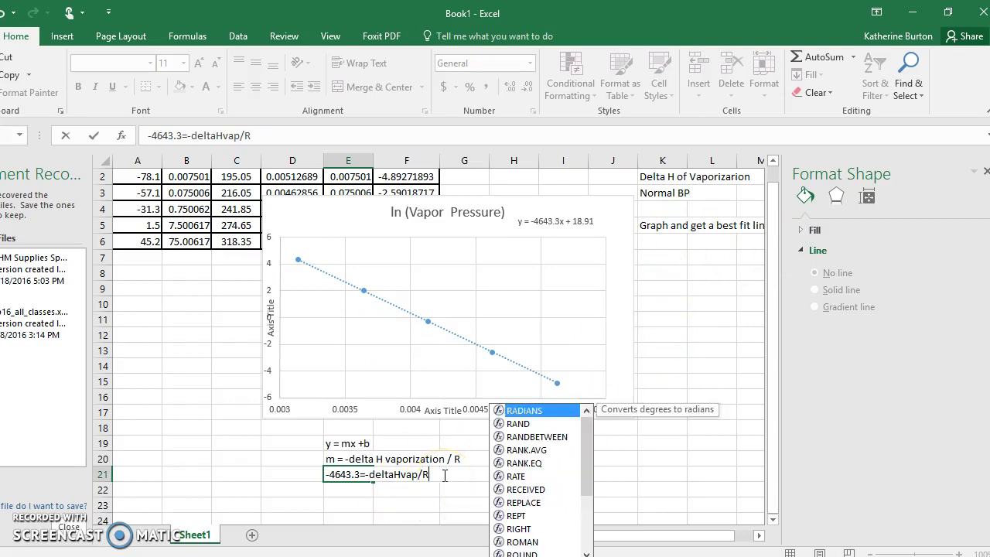
Step: Try to space the equation in cell E21 as "-4643.3 = -deltaHvap/R" and discard the entry
left_click(368, 474)
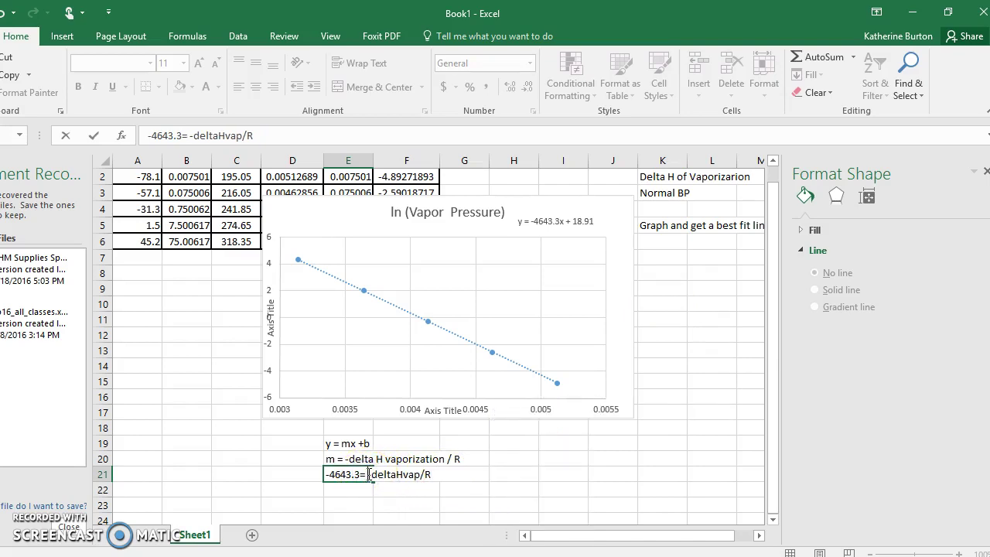
left_click(353, 474)
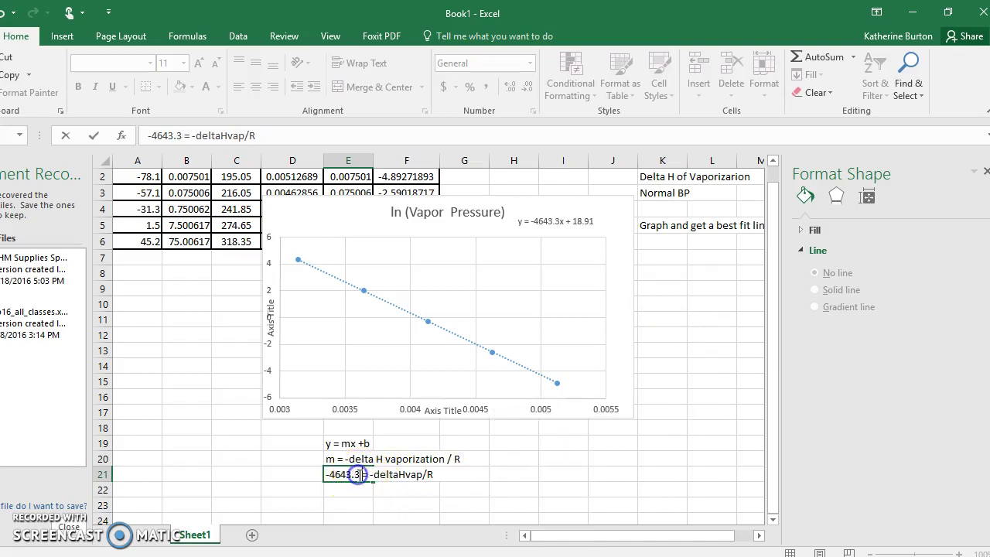
left_click(393, 489)
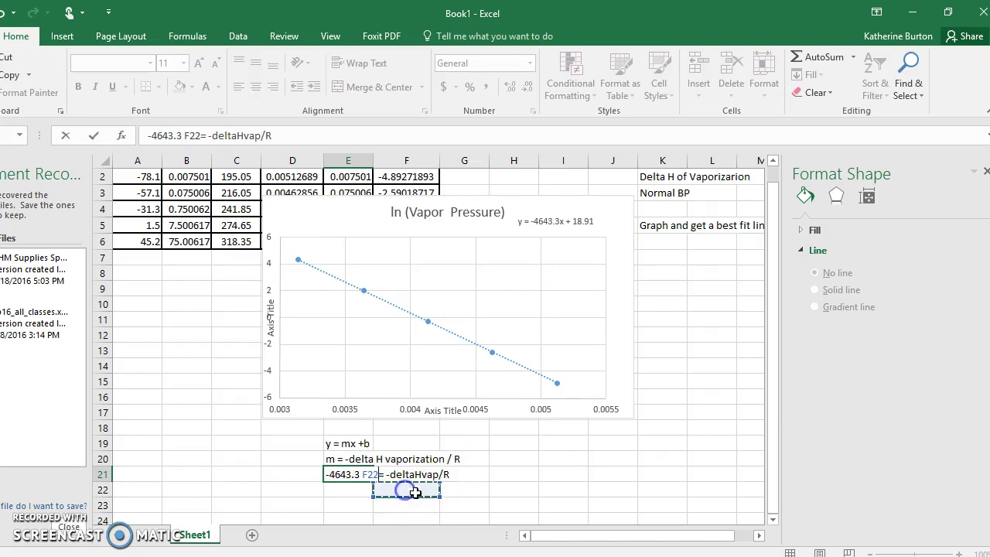
key("BackSpace")
key("BackSpace")
key("BackSpace")
key("Escape")
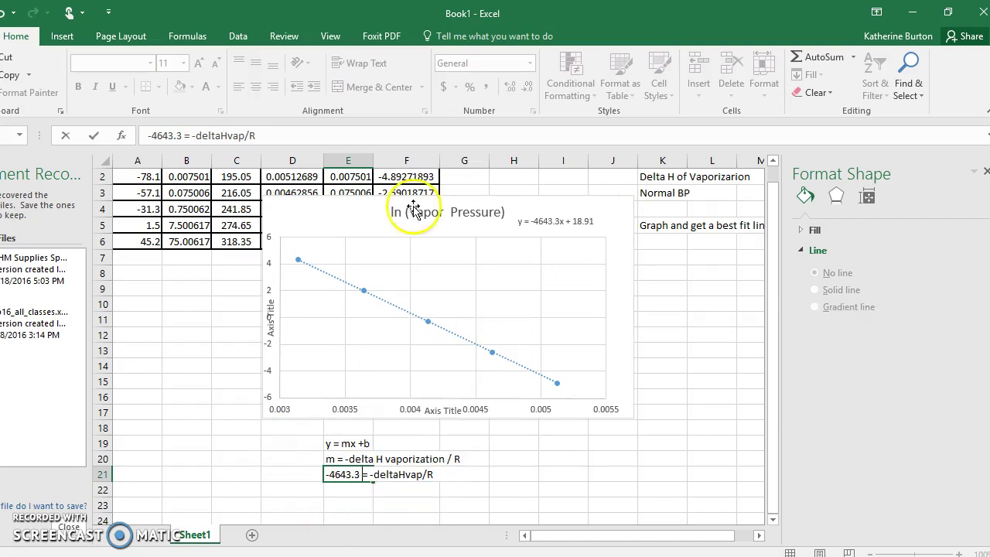
left_click(316, 137)
left_click(164, 485)
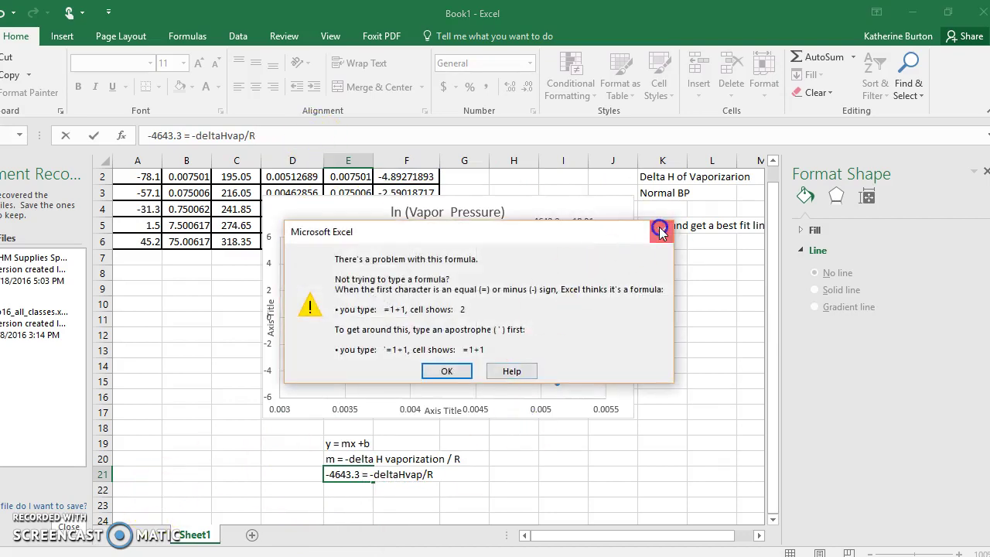
left_click(659, 232)
left_click(187, 489)
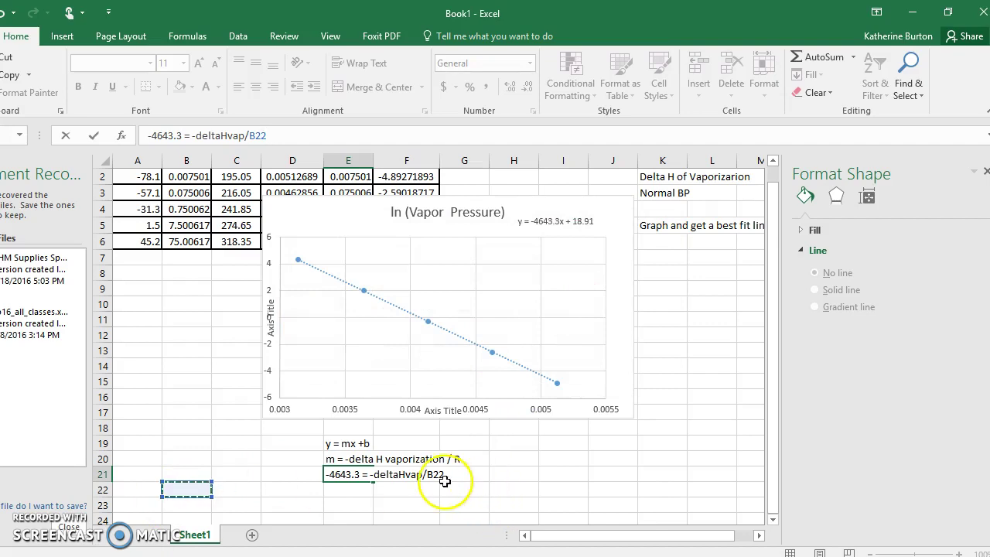
key("Escape")
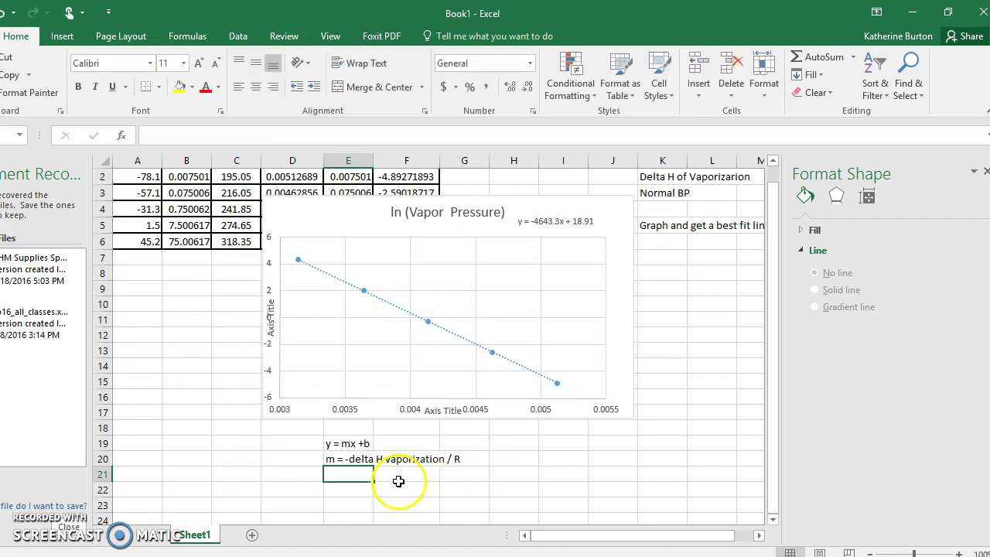
Step: Enter "R = 8.314 J/K mole" in cell E21 and "y = ln VP" in cell E22
type("R")
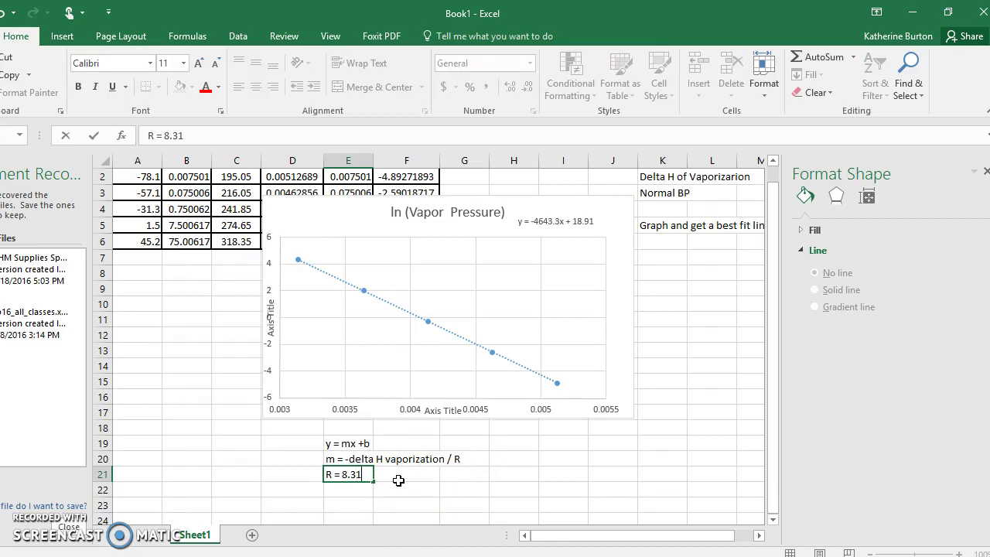
type("= 8.314 J/K mole")
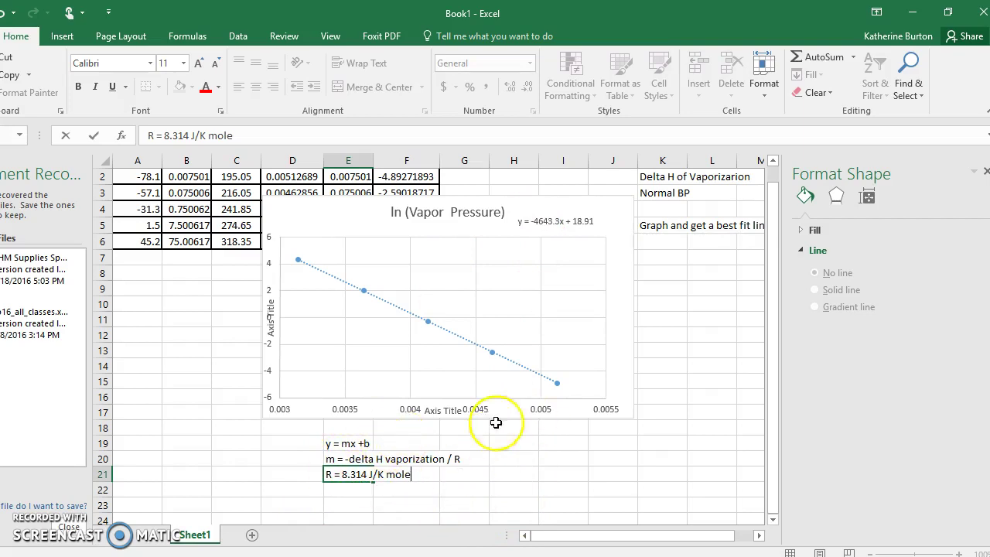
left_click(341, 491)
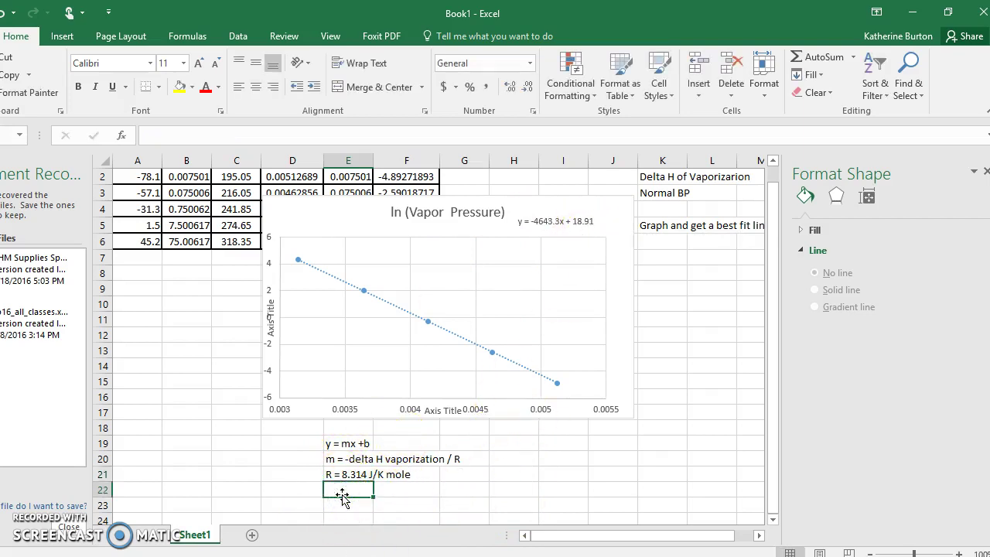
type("y =")
key("BackSpace")
key("BackSpace")
key("BackSpace")
key("BackSpace")
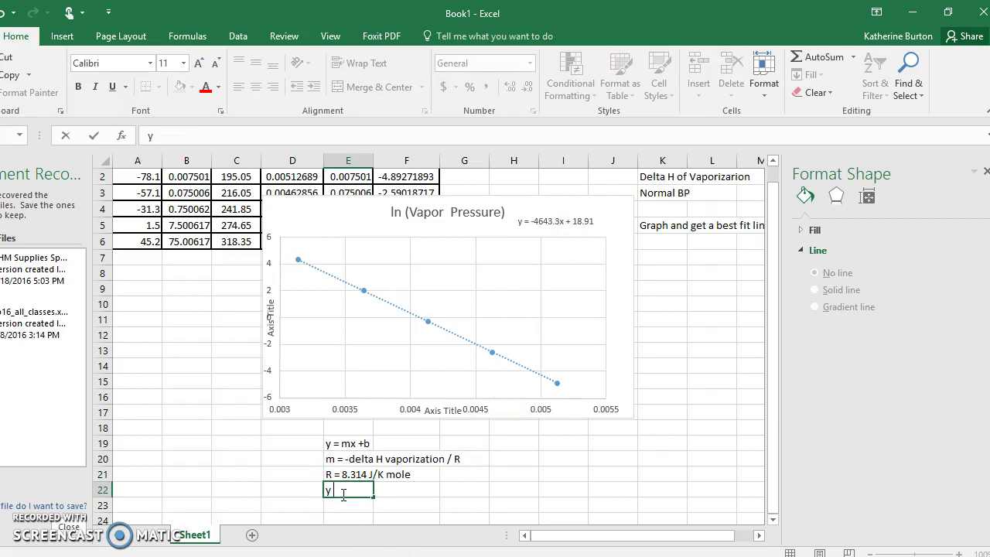
type("=")
key("BackSpace")
key("BackSpace")
key("BackSpace")
key("Return")
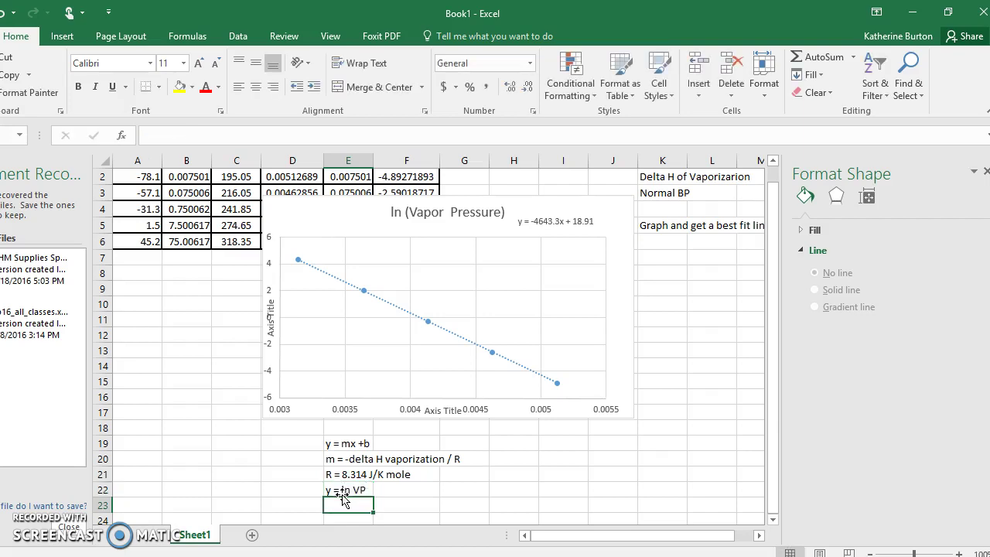
Step: Enter "x = 1/T in K" in cell E23
type("x")
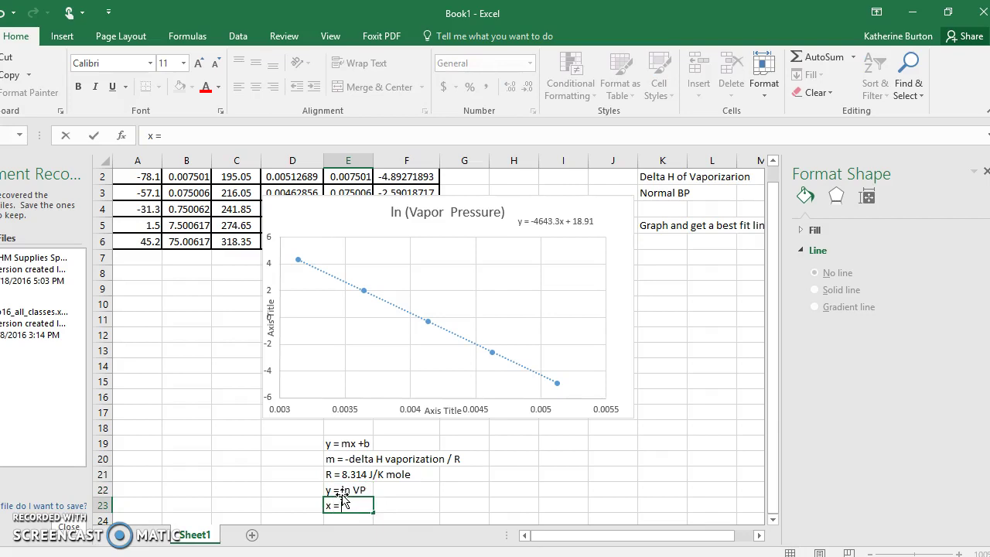
type(" = 1/T o")
key("BackSpace")
type("inK")
key("BackSpace")
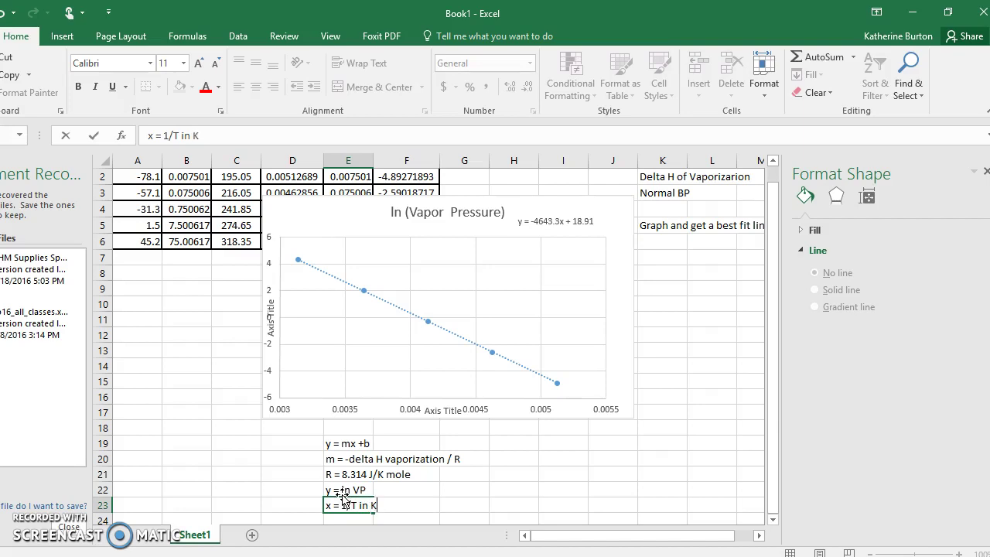